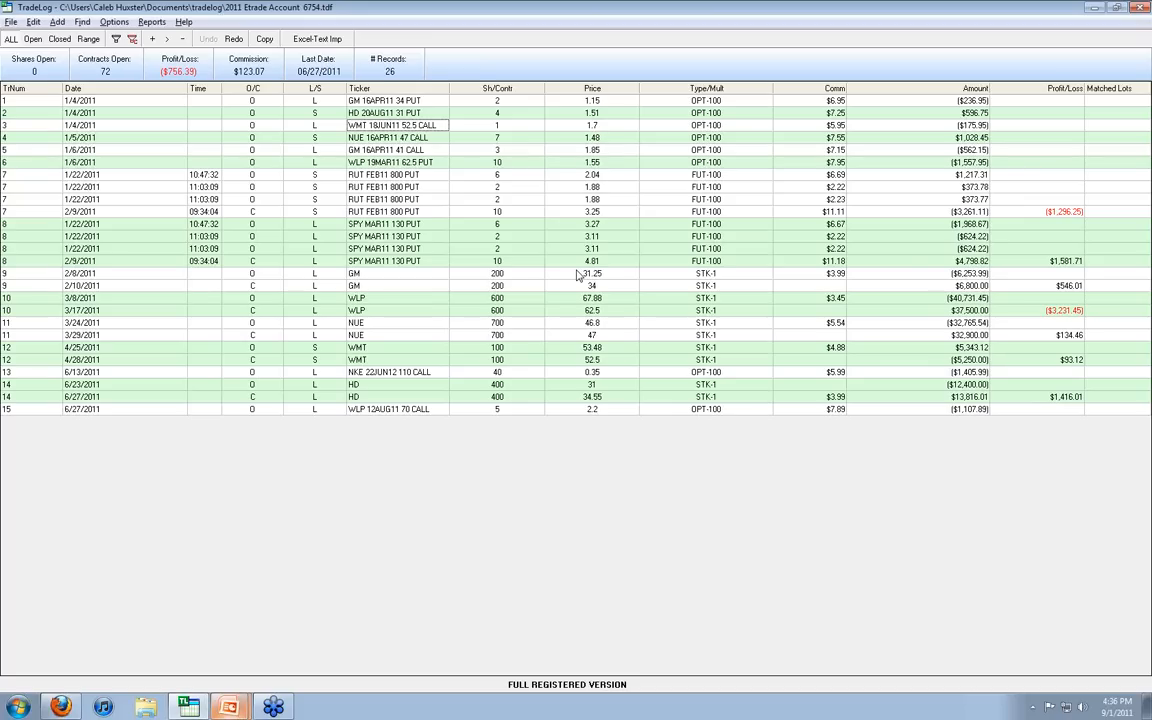
# Step: Filter the trade records to the tickers matching gm*
pyautogui.hotkey('ctrl', 'f')
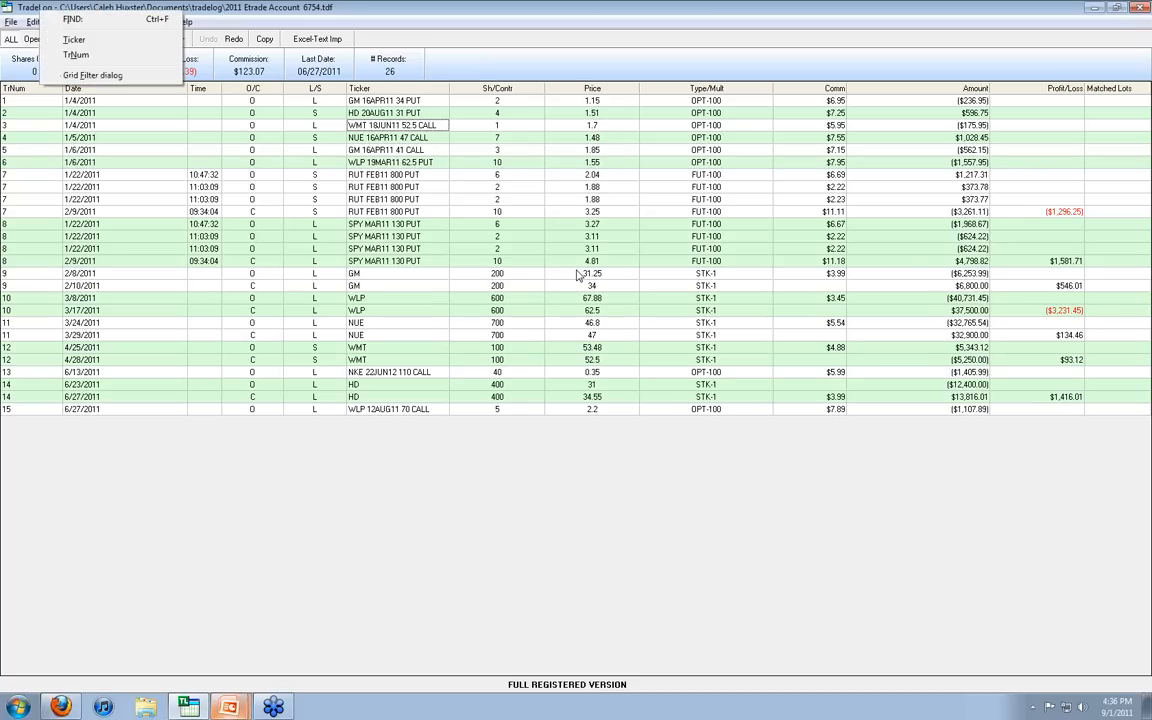
pyautogui.click(172, 3)
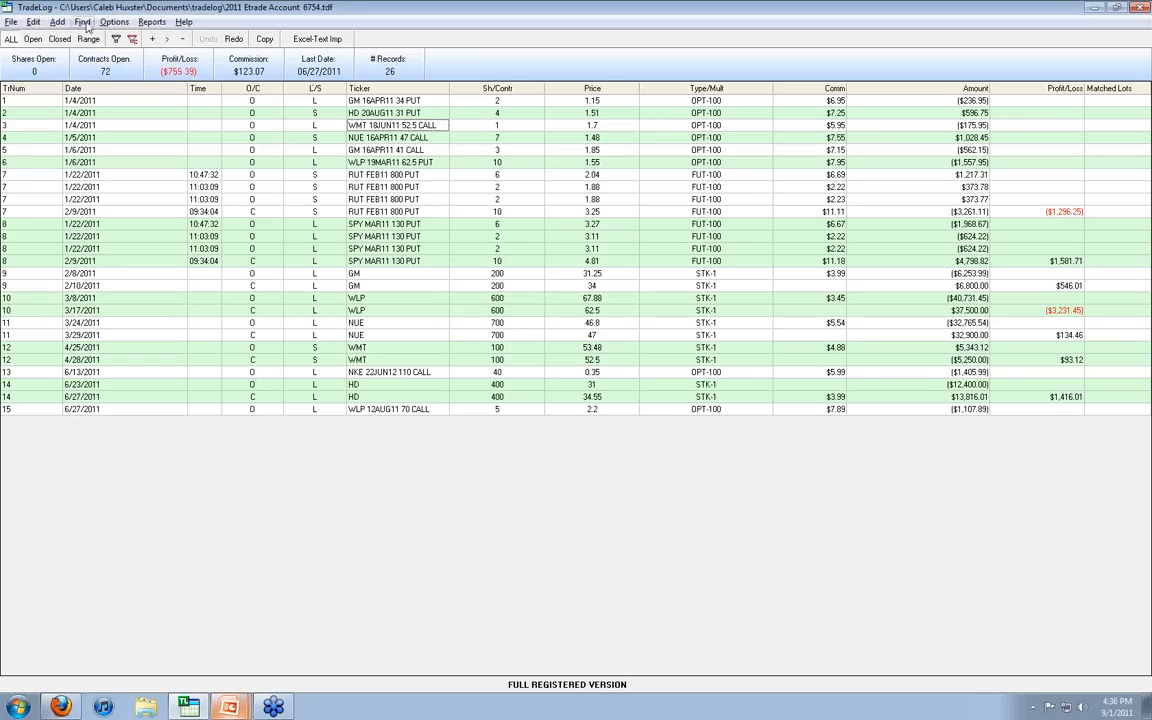
pyautogui.click(83, 22)
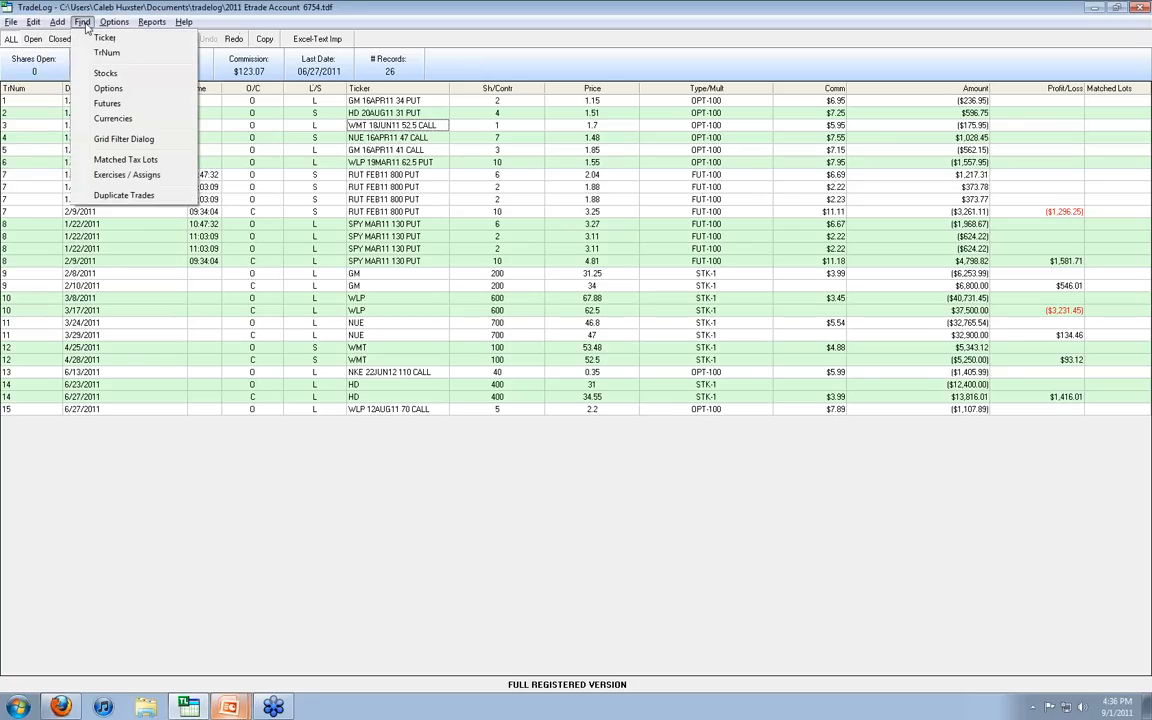
pyautogui.click(100, 38)
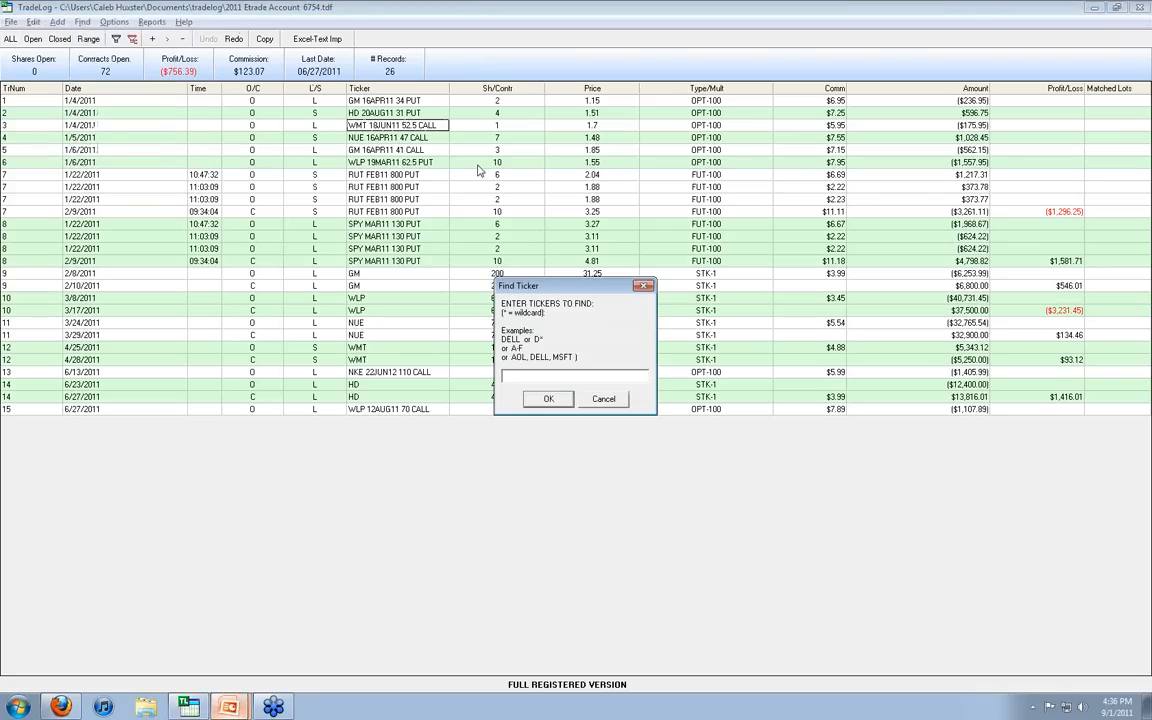
pyautogui.write('gm')
pyautogui.write('*')
pyautogui.click(549, 399)
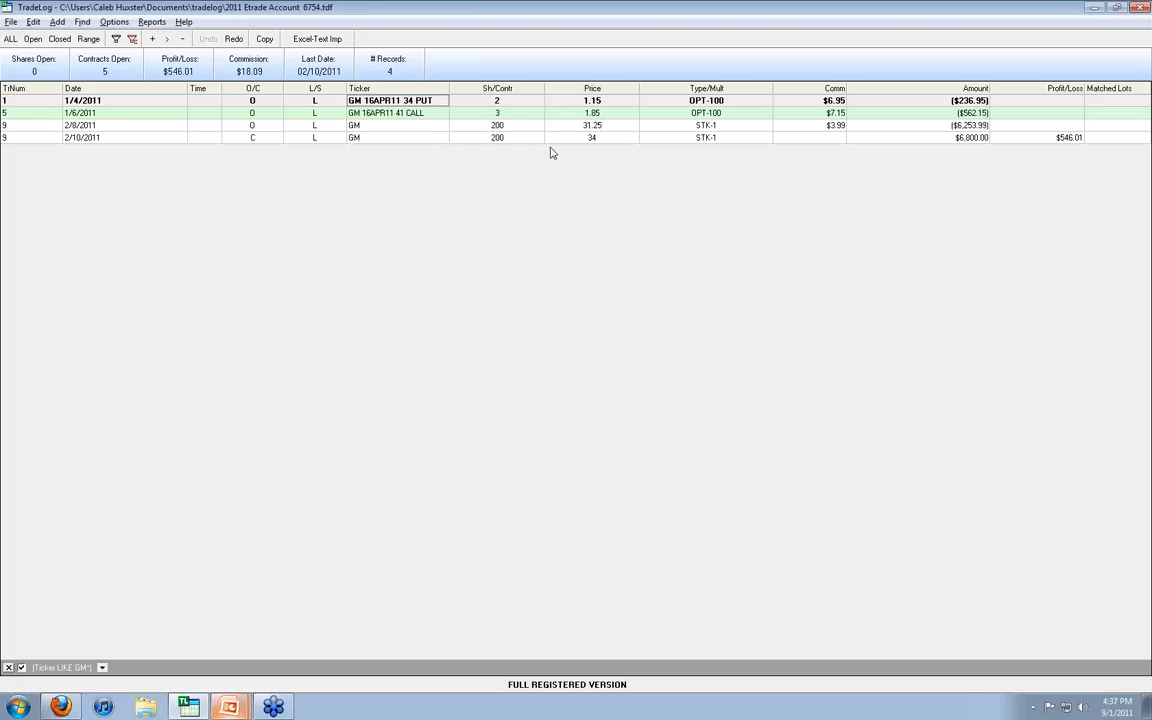
# Step: Exercise the GM 16APR11 34 PUT against the 2/10/2011 closing sale of 200 GM shares and save the records
pyautogui.click(496, 140)
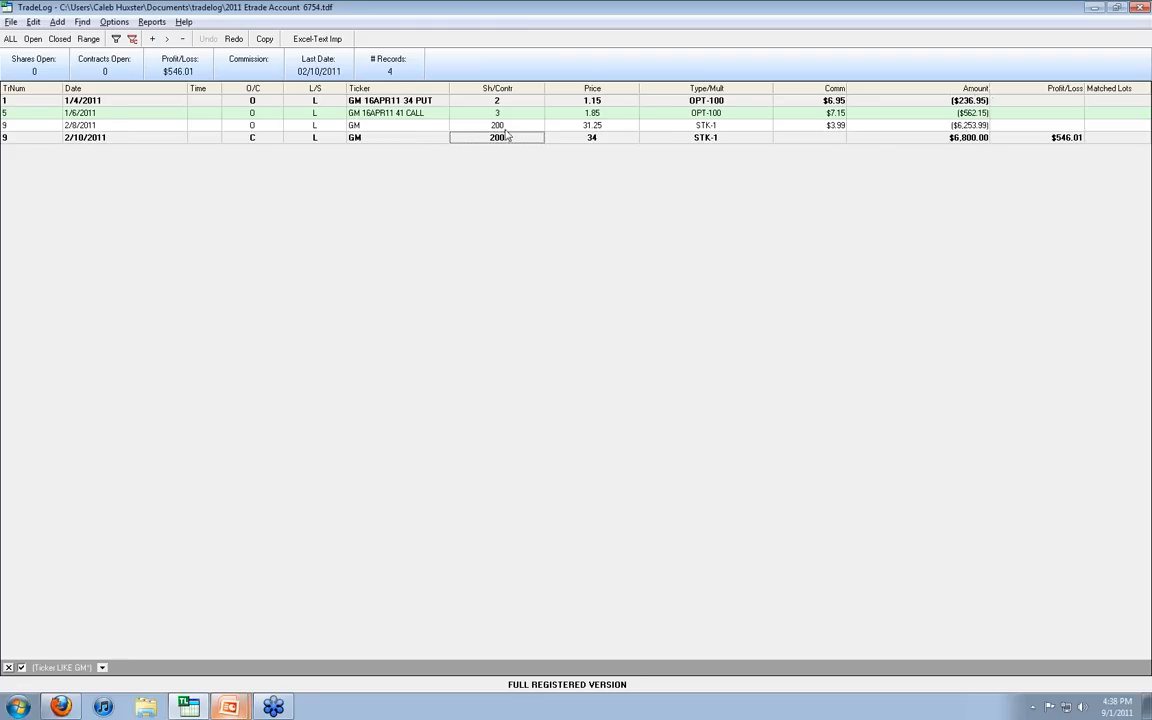
pyautogui.click(458, 124)
pyautogui.click(428, 100)
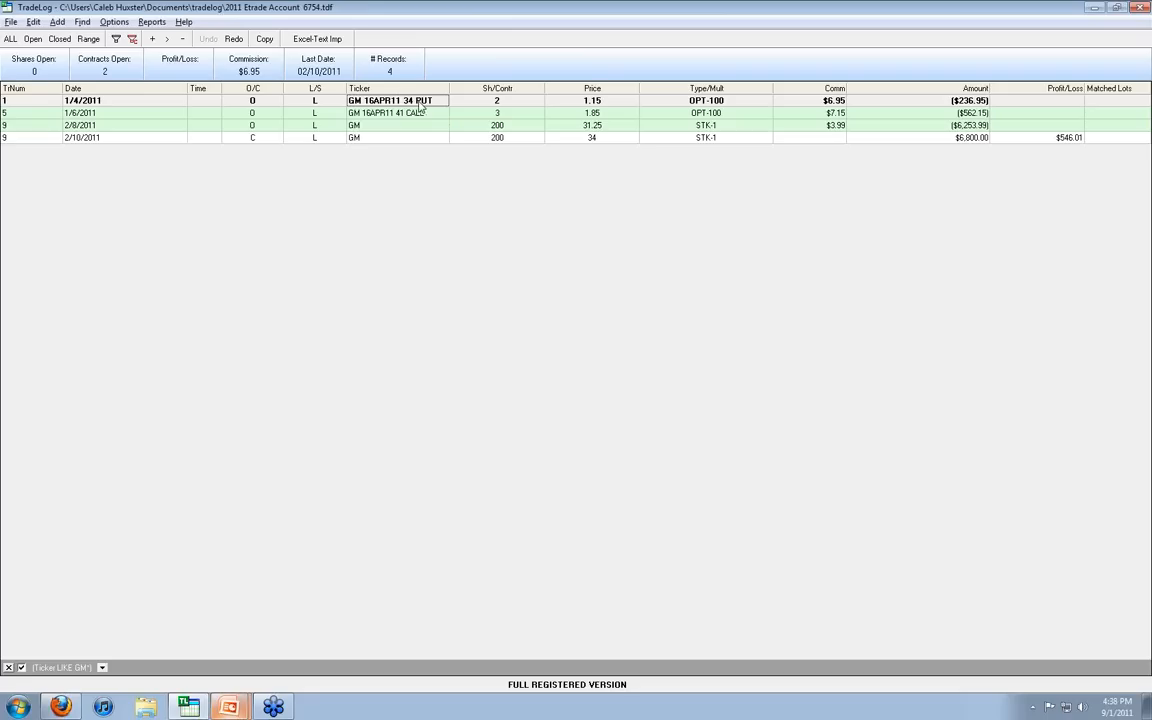
pyautogui.click(384, 141)
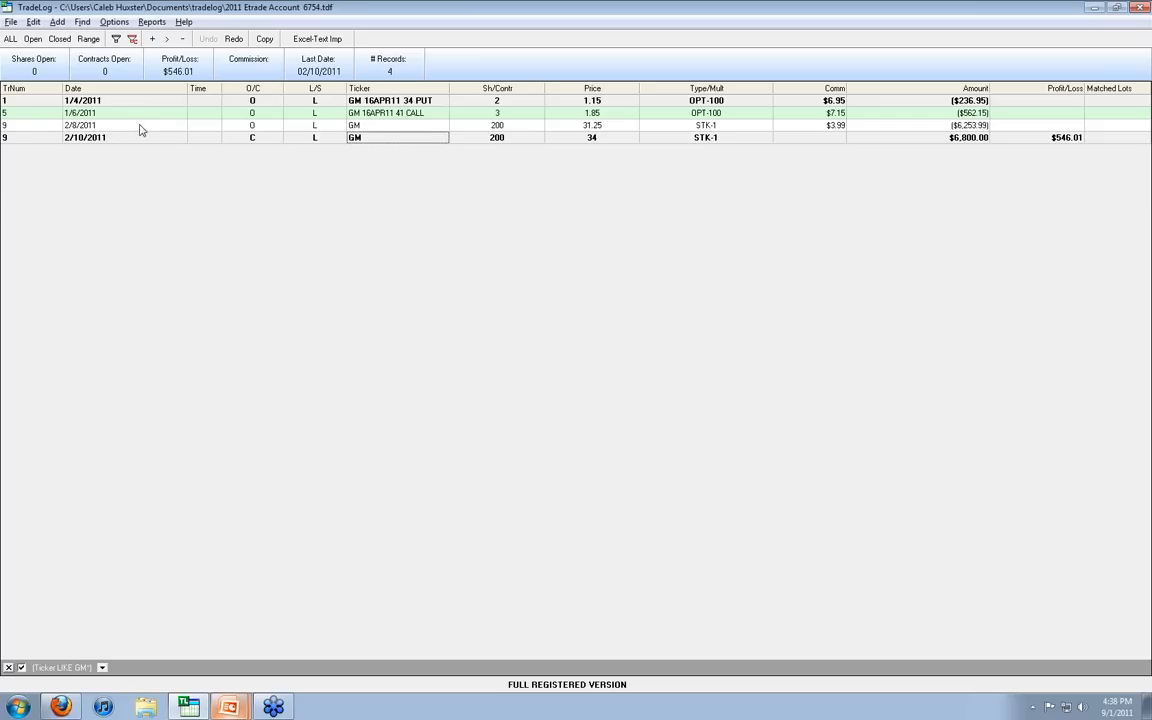
pyautogui.click(33, 21)
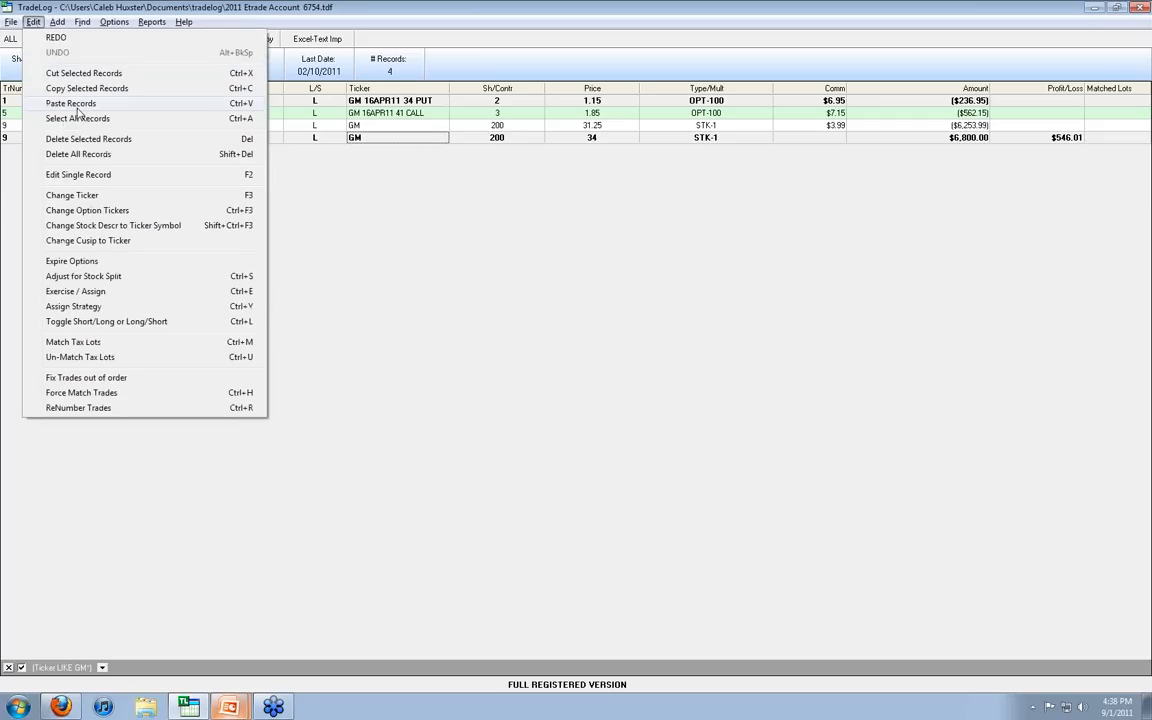
pyautogui.click(107, 291)
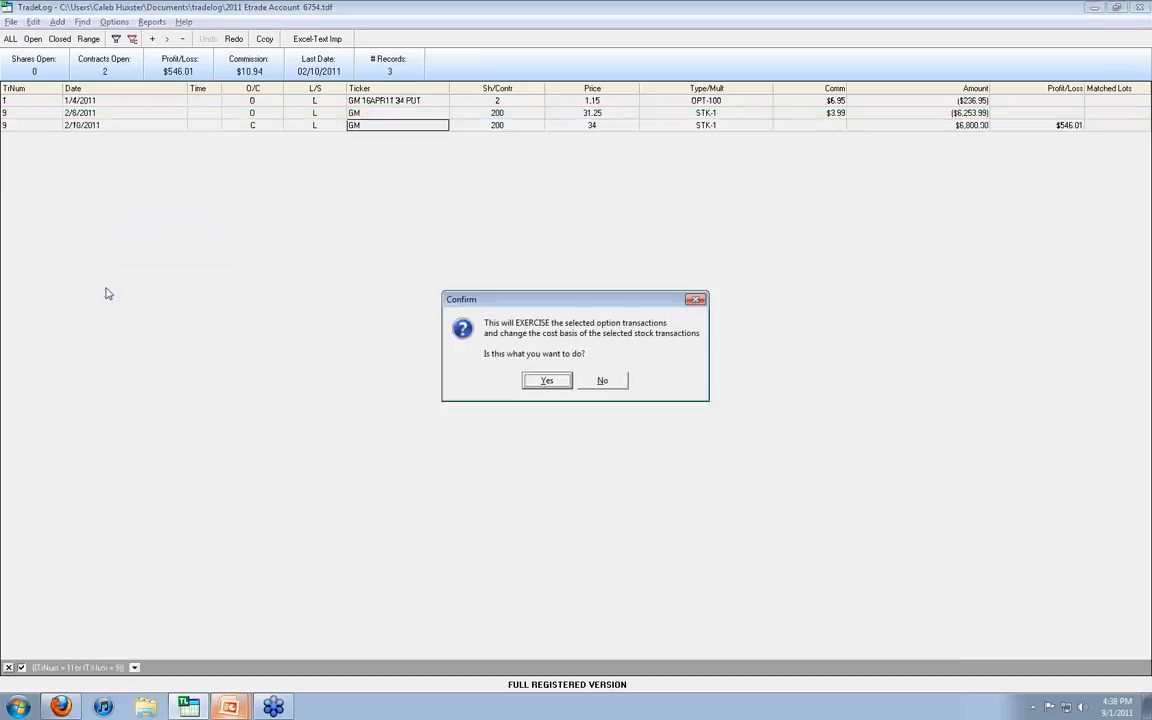
pyautogui.click(544, 381)
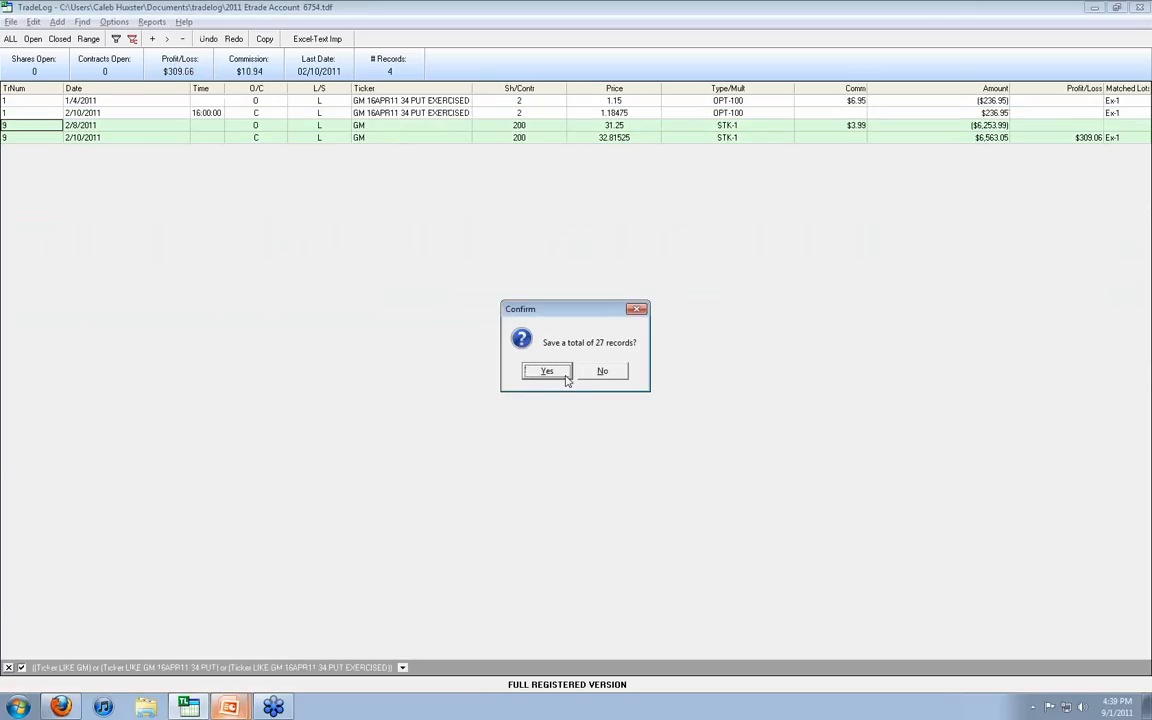
pyautogui.click(564, 376)
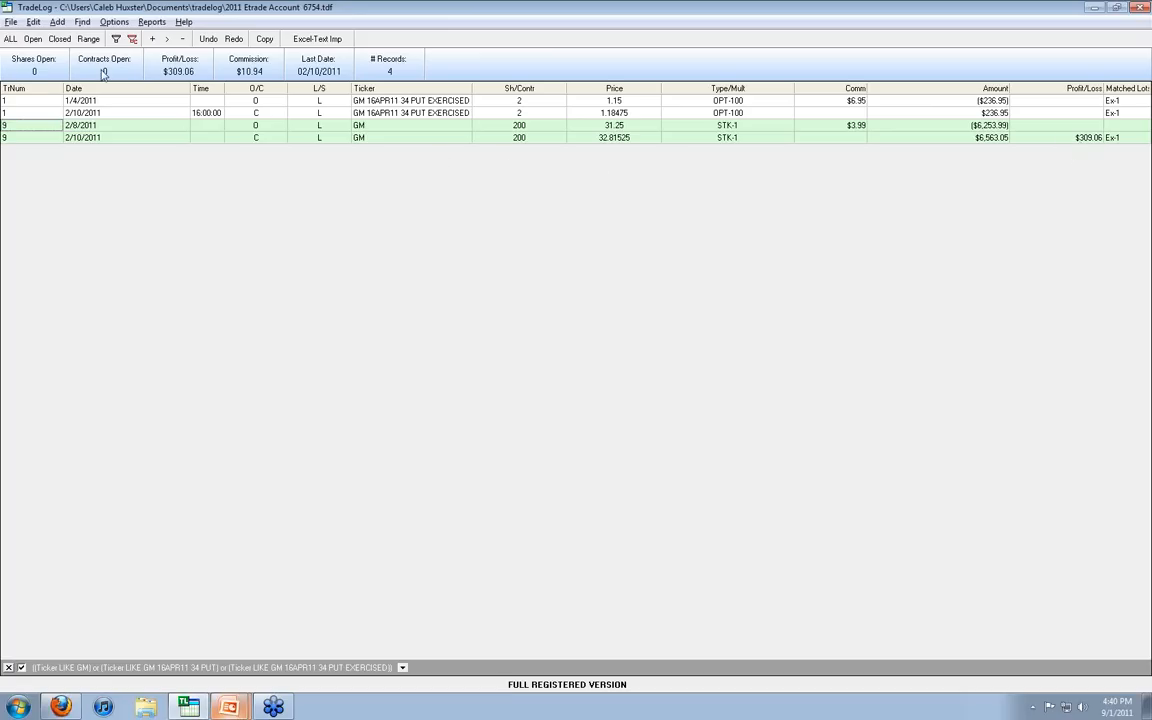
# Step: Display all trades again and filter them to the tickers matching HD*
pyautogui.click(11, 39)
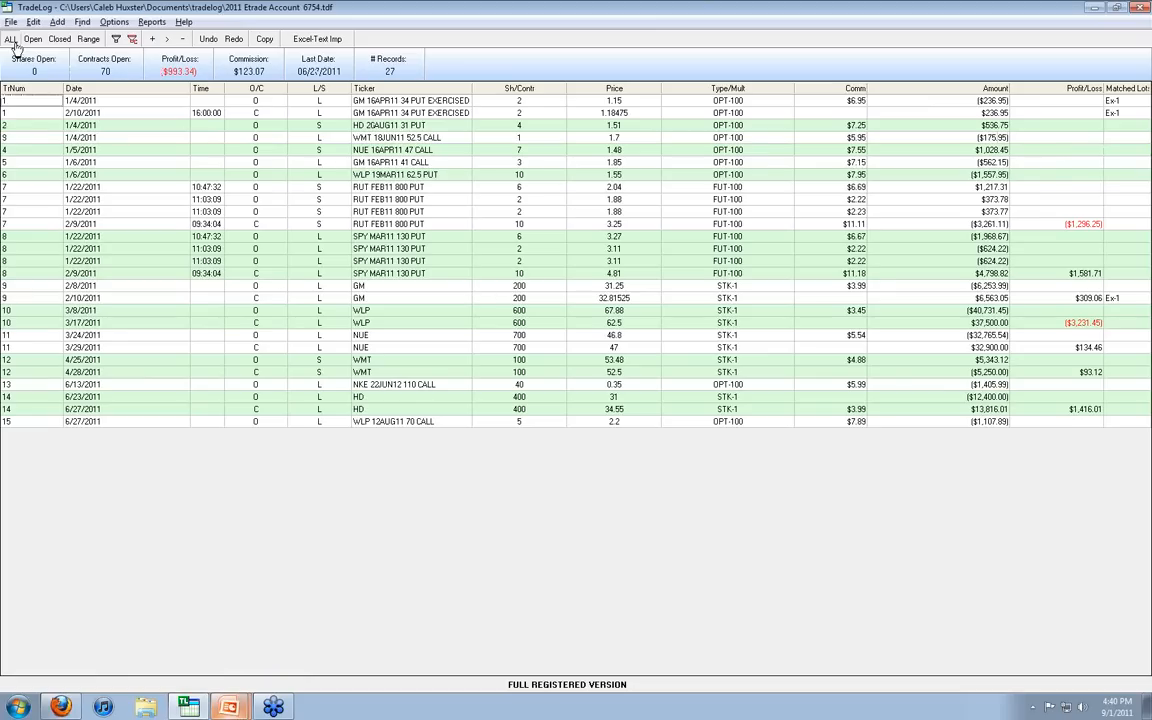
pyautogui.click(84, 24)
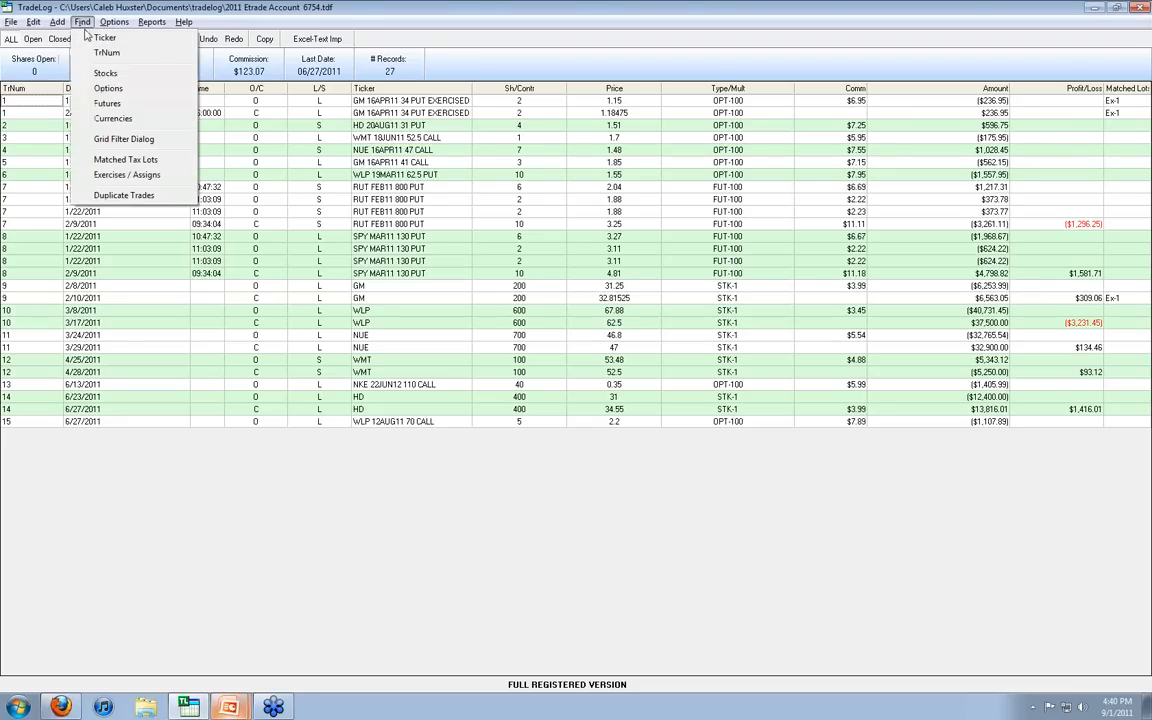
pyautogui.click(88, 38)
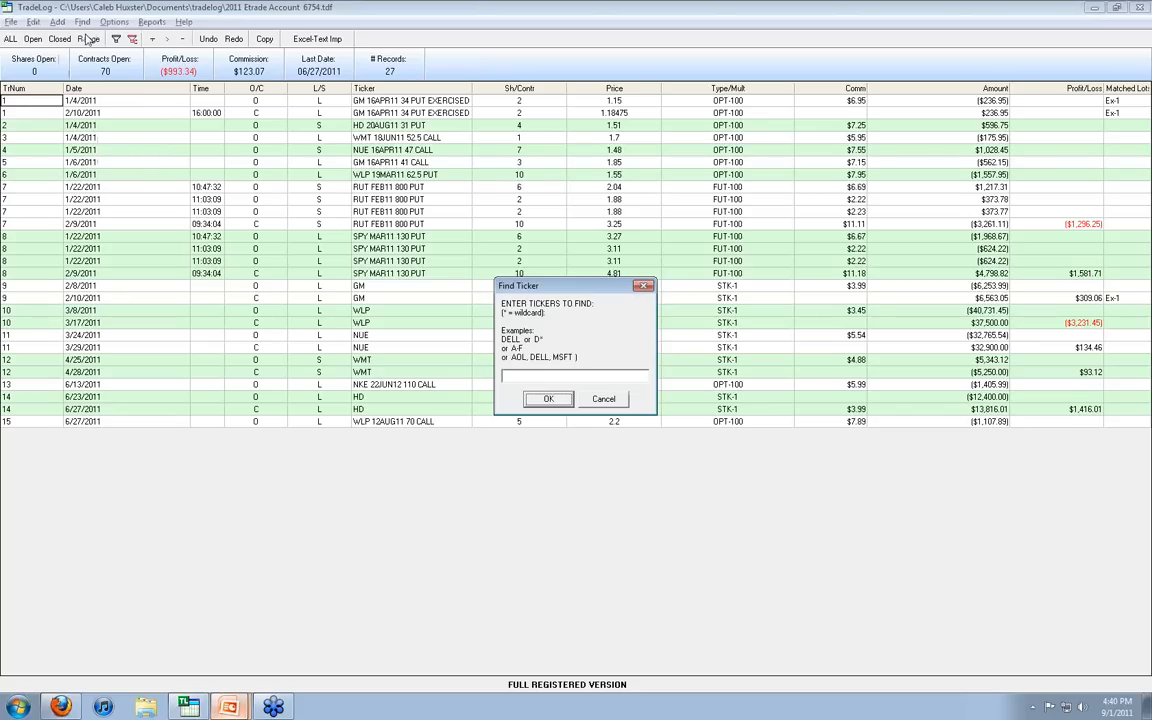
pyautogui.write('N')
pyautogui.write('d*')
pyautogui.press('Return')
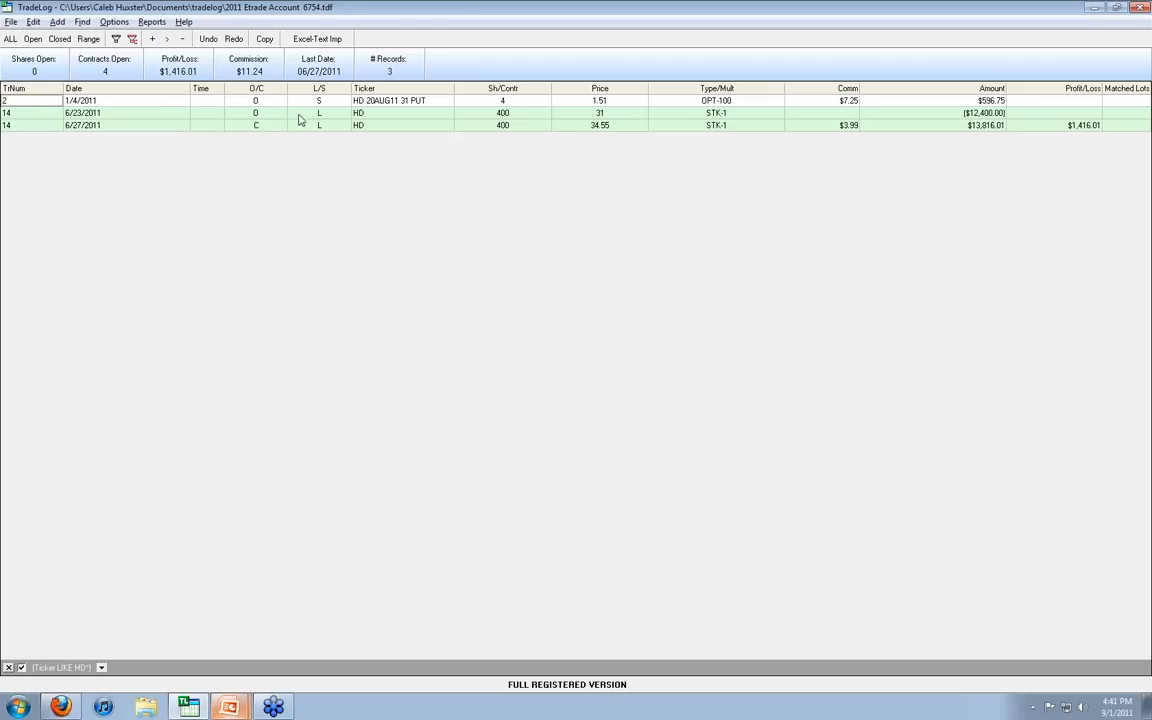
# Step: Exercise the HD 20AUG11 31 PUT against the 6/23/2011 opening purchase of 400 HD shares and save the records
pyautogui.click(398, 115)
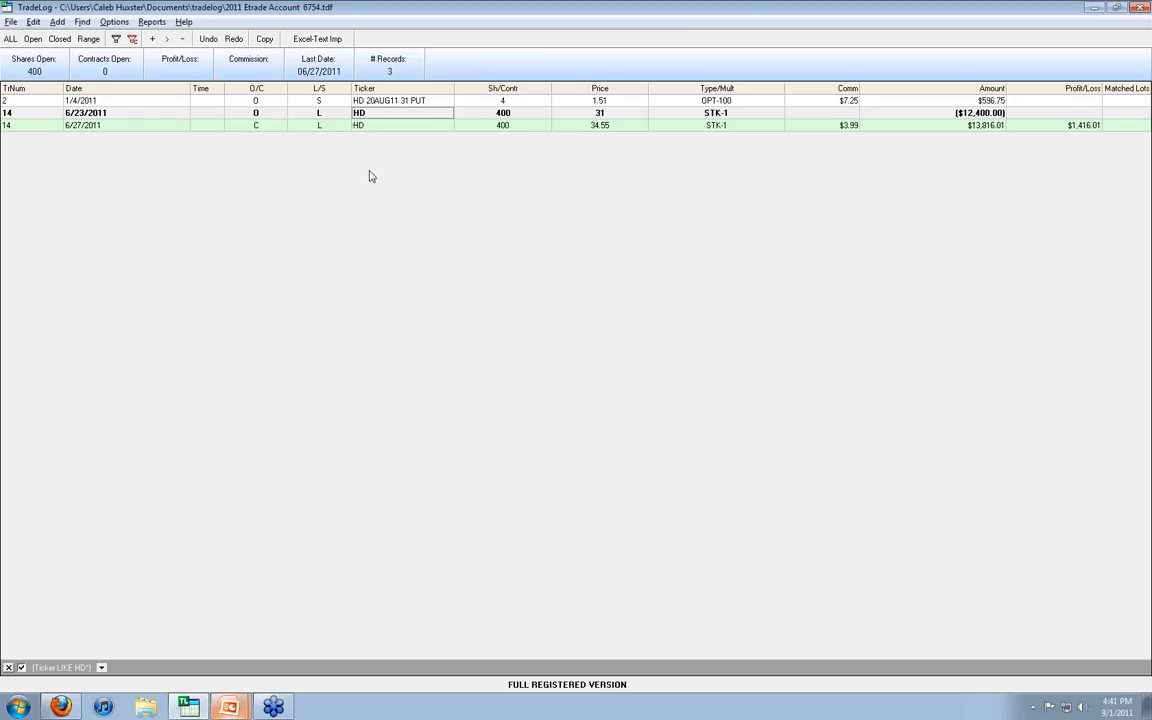
pyautogui.click(358, 100)
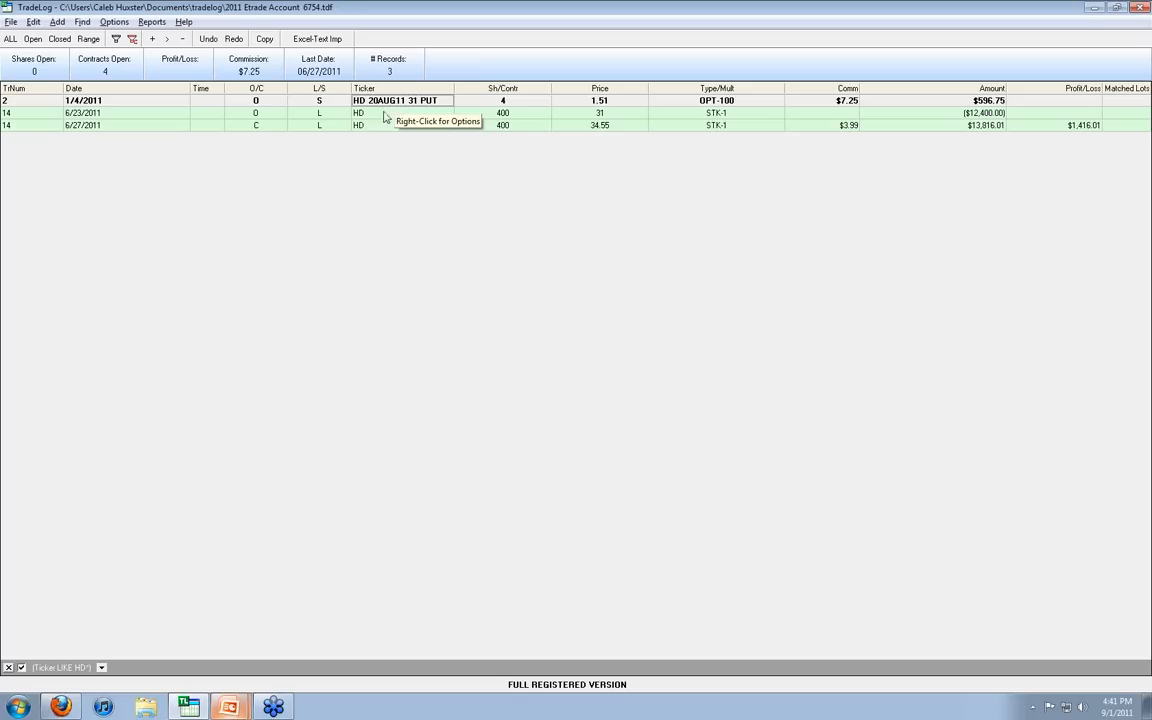
pyautogui.click(378, 116)
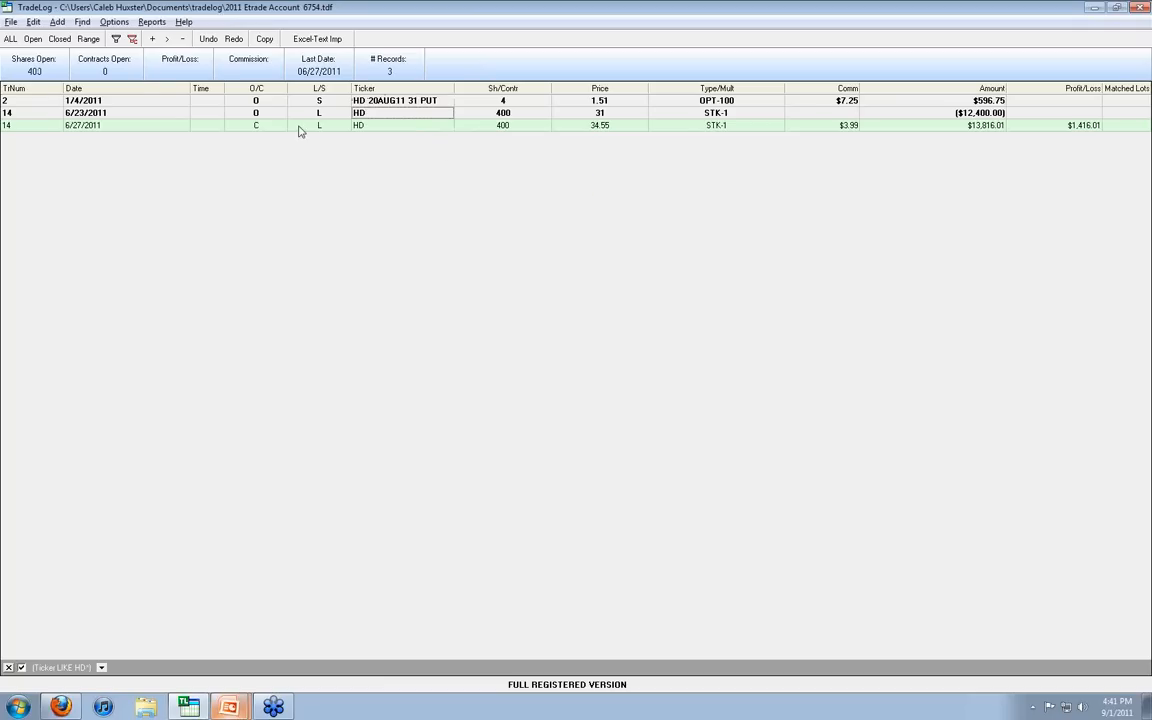
pyautogui.click(35, 24)
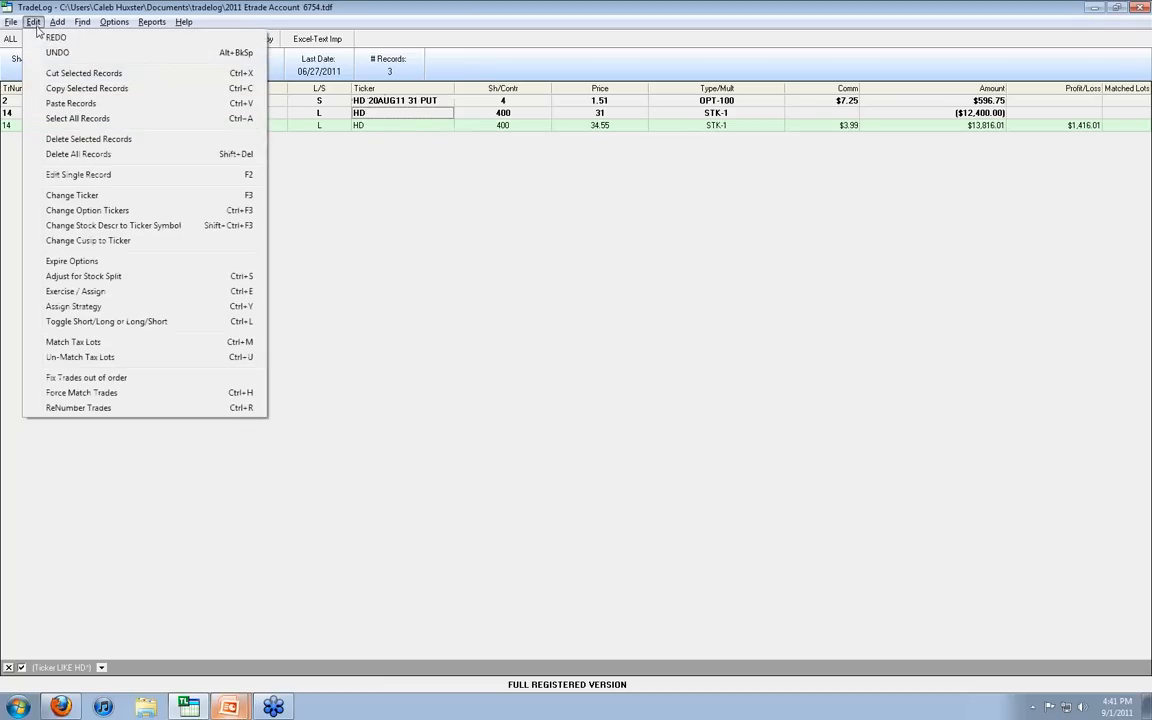
pyautogui.click(90, 291)
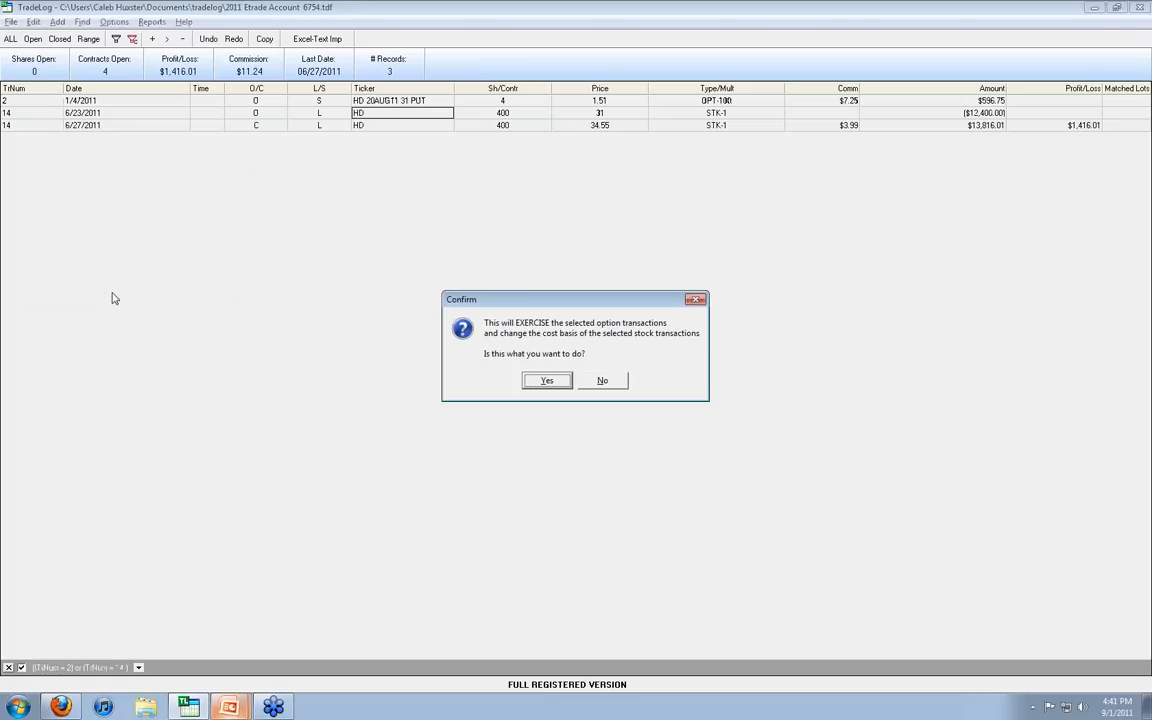
pyautogui.click(560, 386)
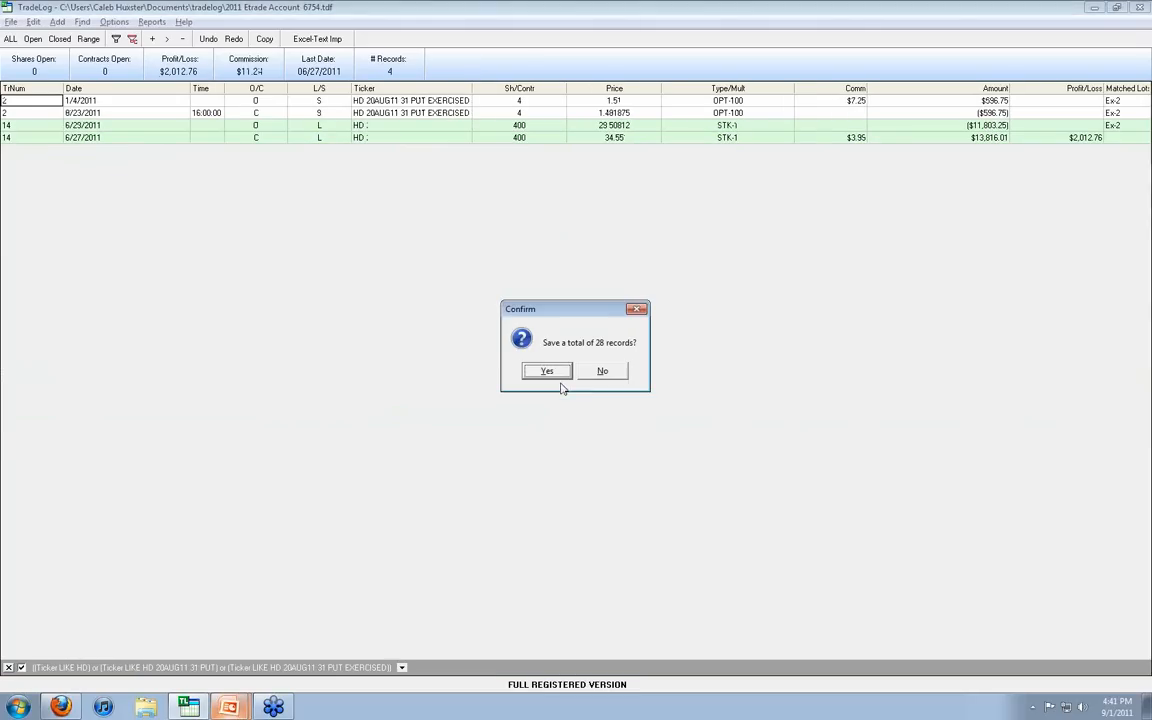
pyautogui.click(545, 371)
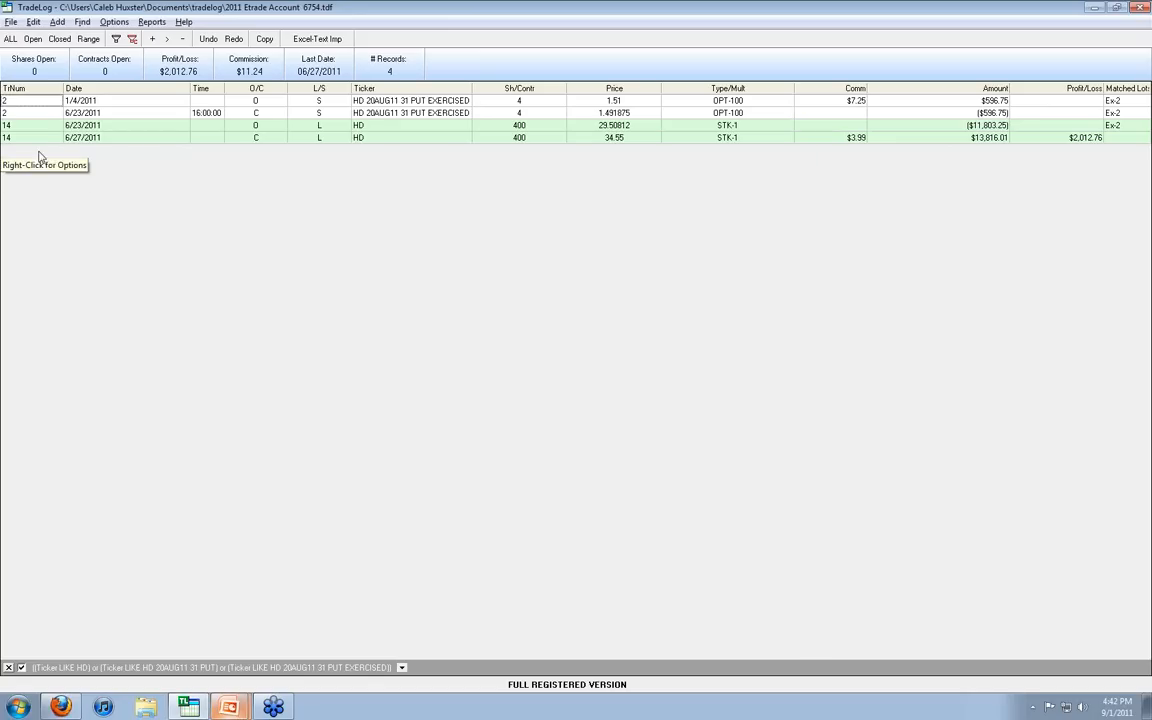
# Step: Return to the full trade list and filter it to the tickers matching wmt*
pyautogui.click(11, 43)
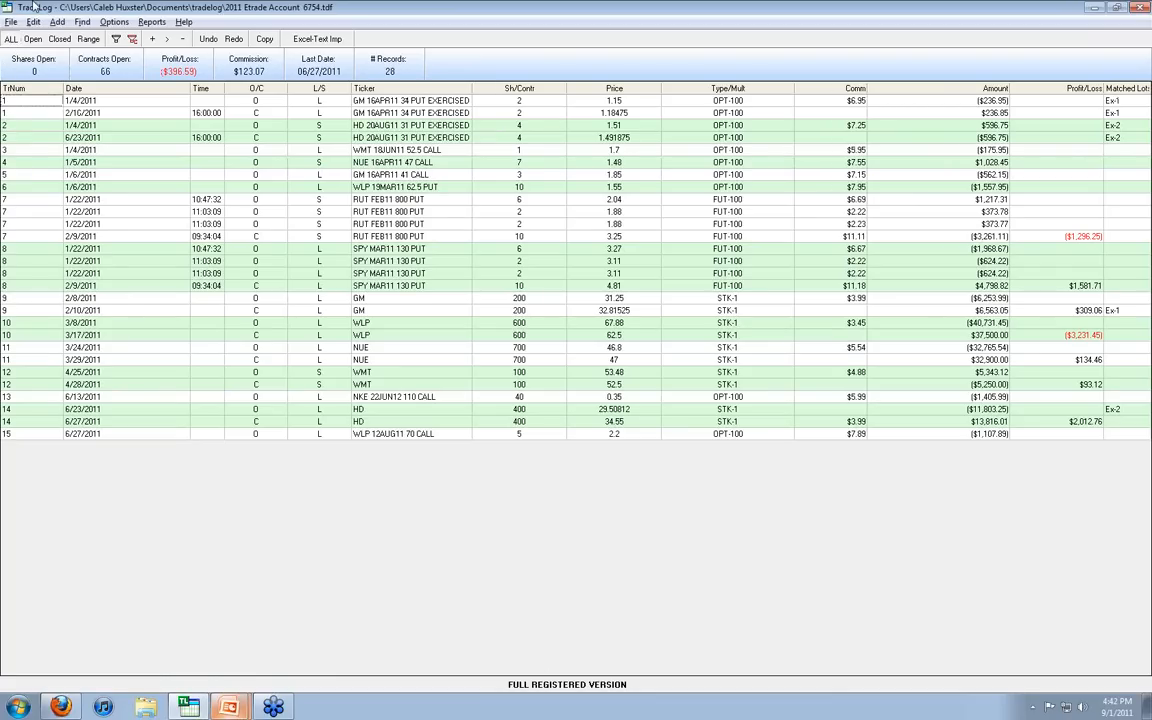
pyautogui.click(82, 22)
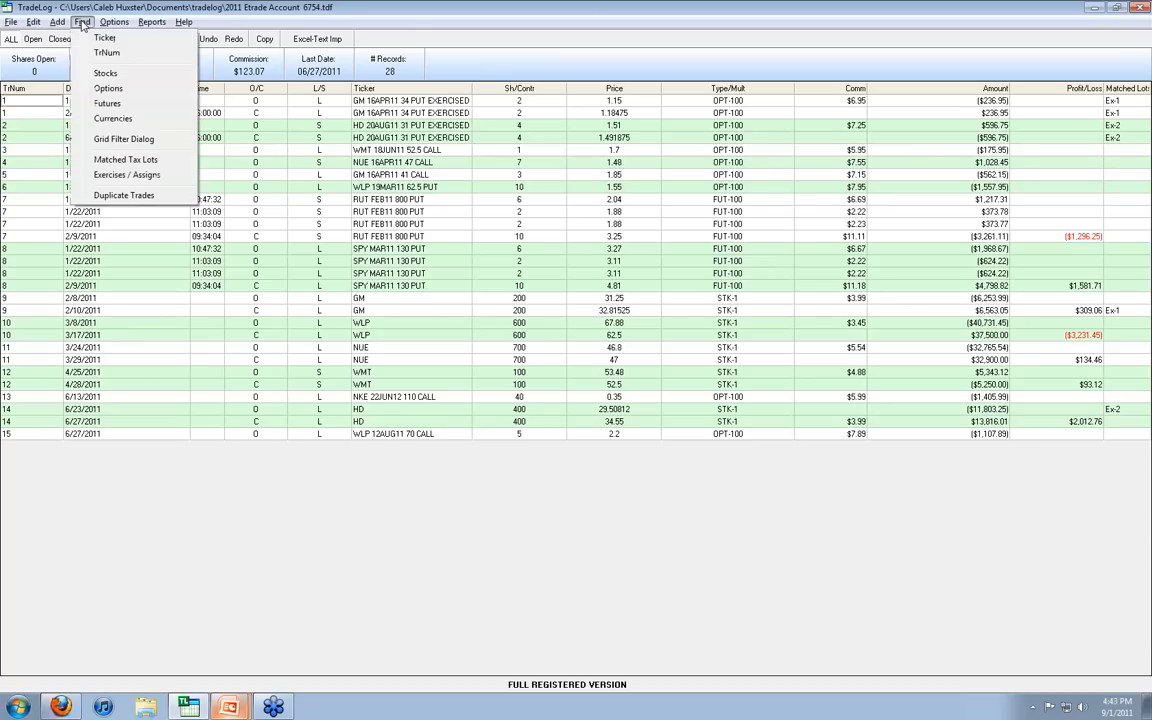
pyautogui.click(90, 38)
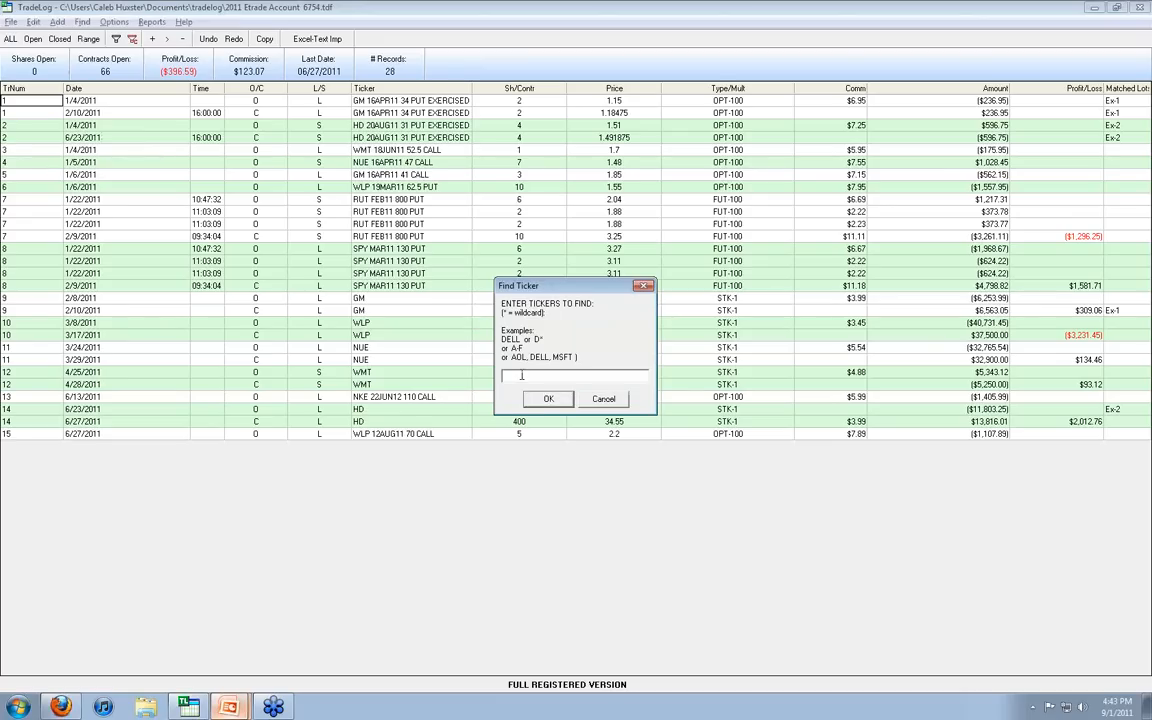
pyautogui.write('wmt*')
pyautogui.press('Return')
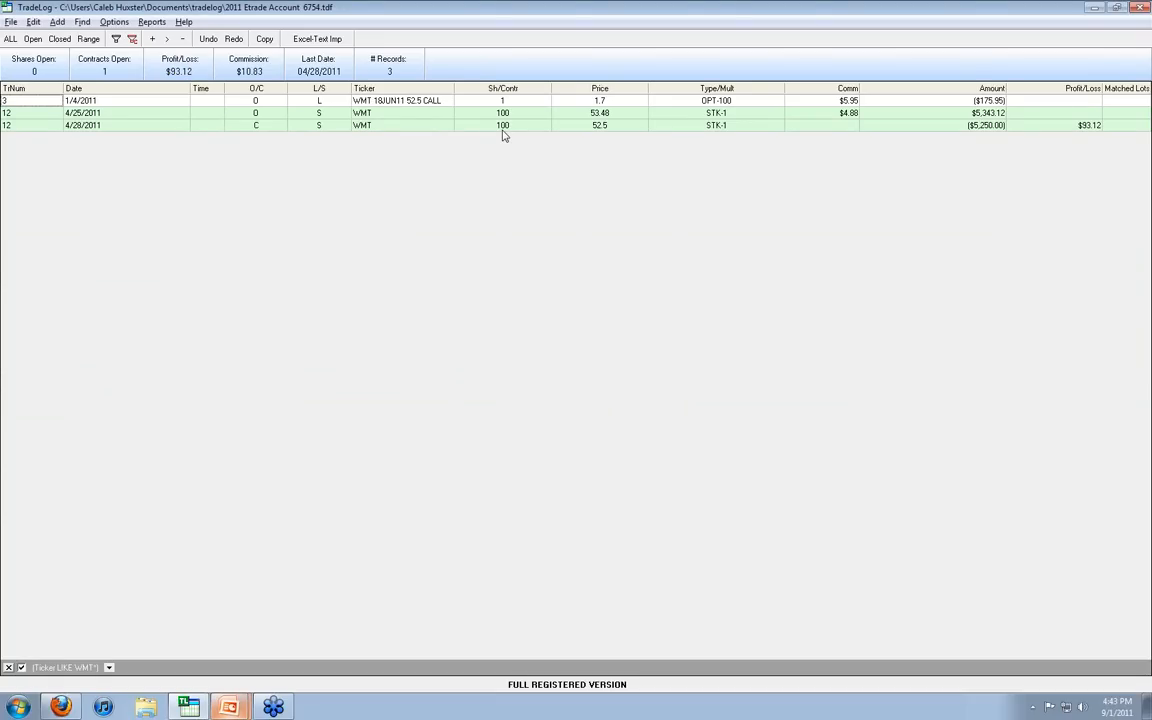
# Step: Exercise the WMT 18JUN11 52.5 CALL against the 4/28/2011 closing trade of 100 WMT shares and save the records
pyautogui.click(415, 104)
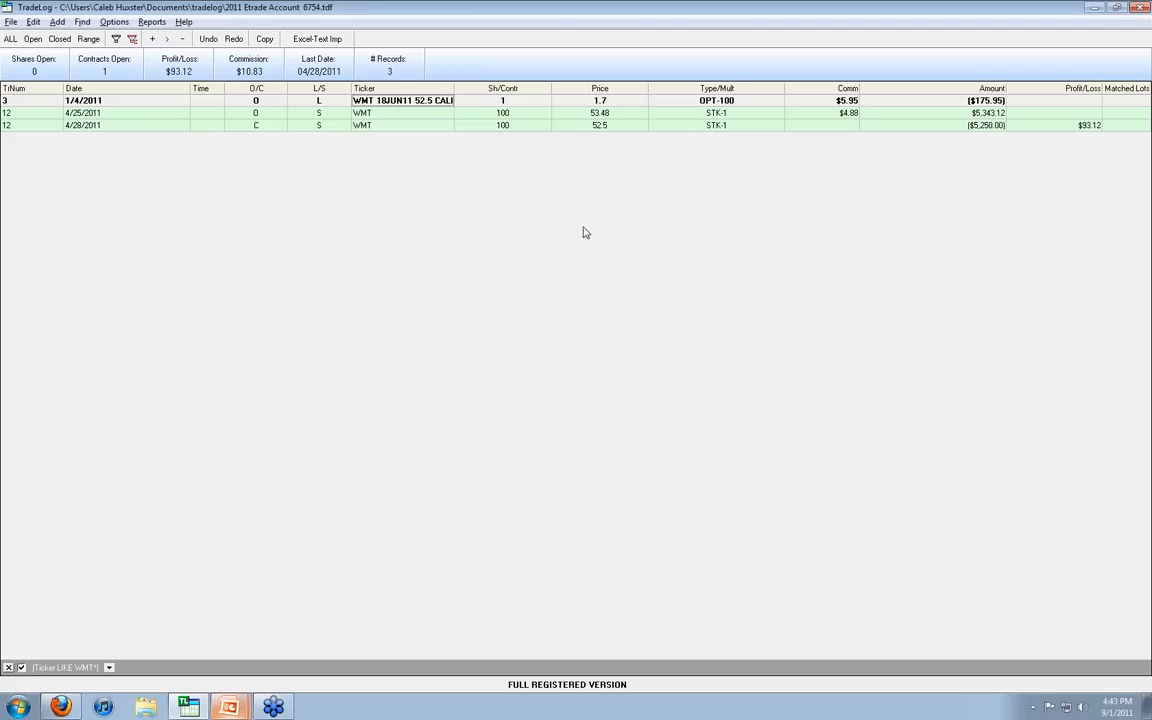
pyautogui.click(439, 116)
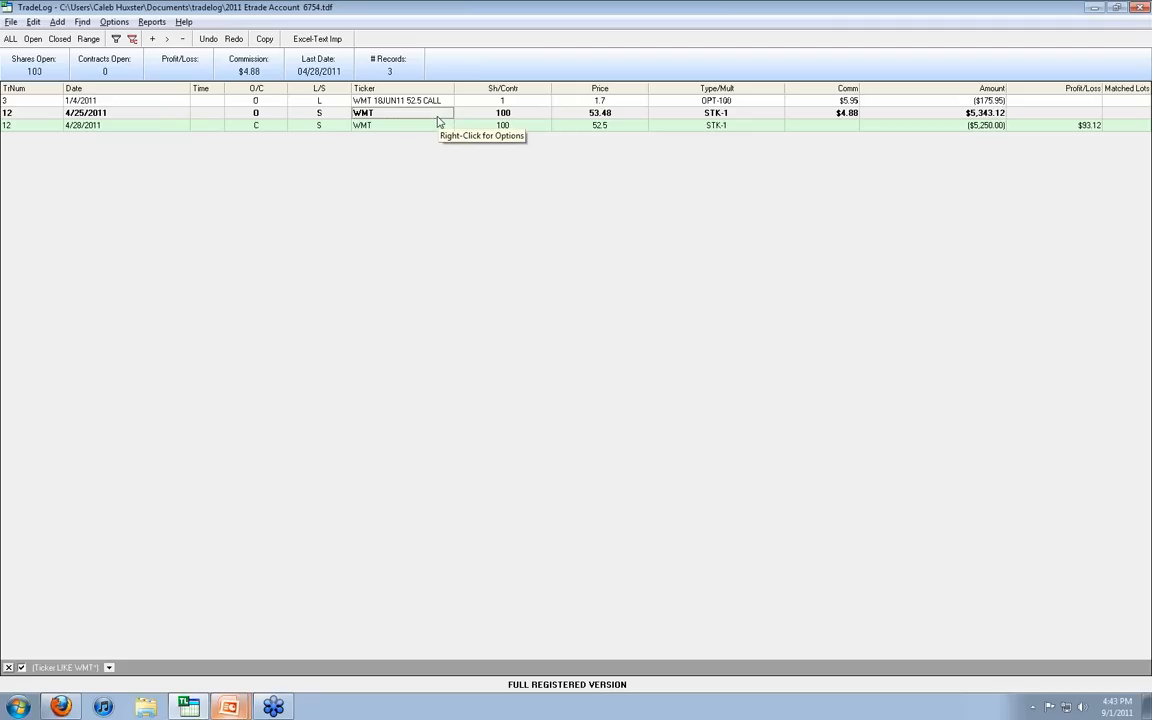
pyautogui.click(420, 130)
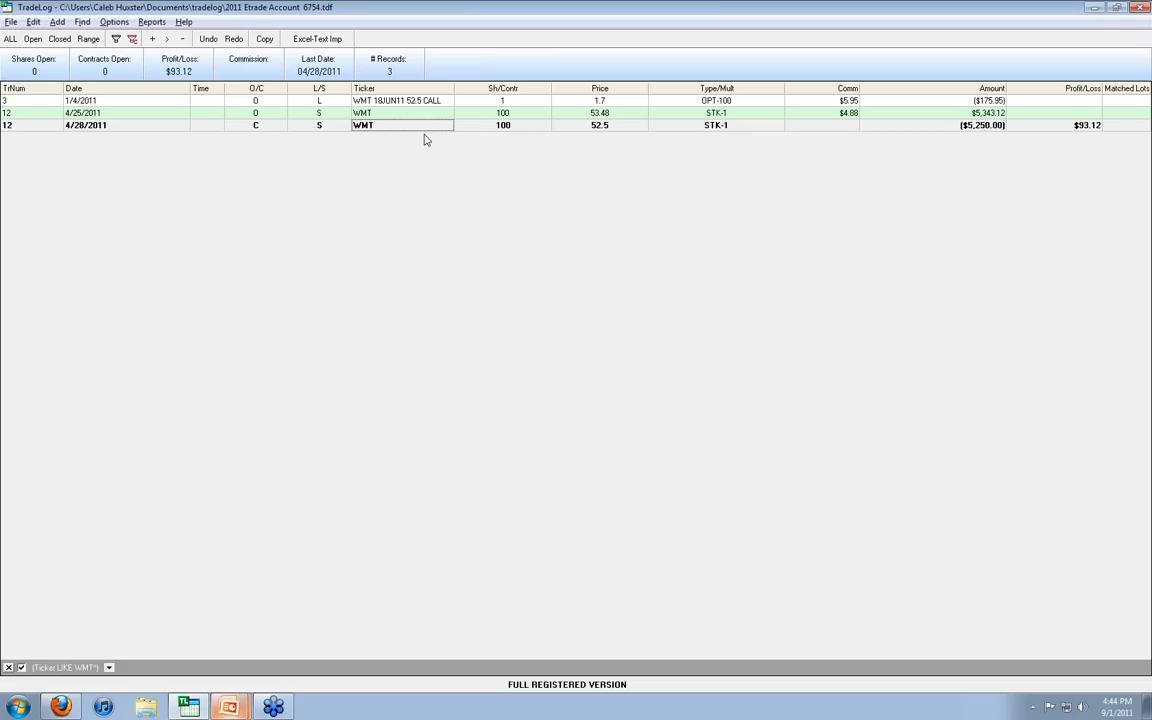
pyautogui.click(411, 102)
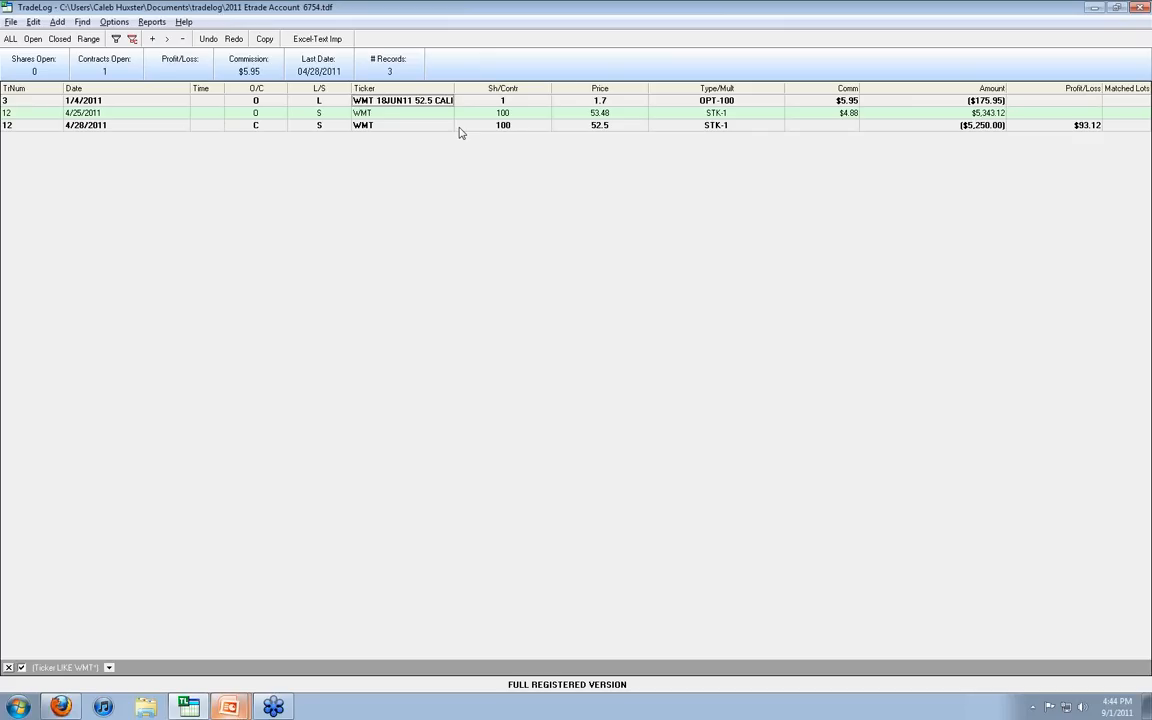
pyautogui.click(34, 22)
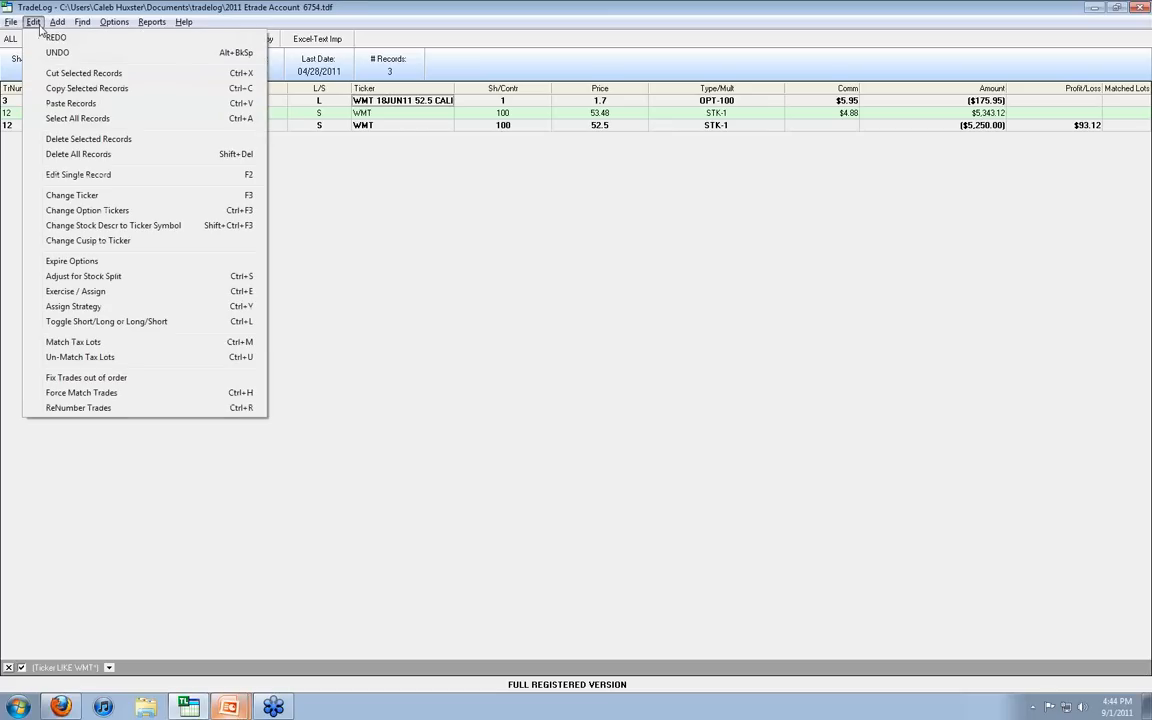
pyautogui.click(151, 292)
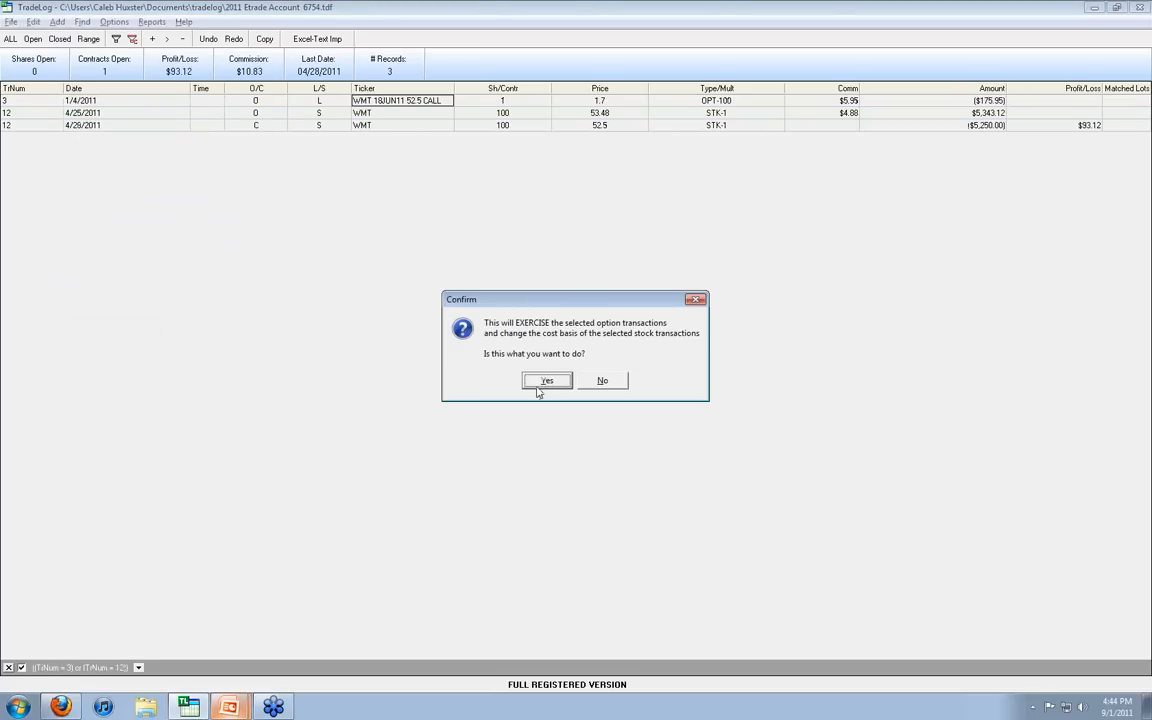
pyautogui.click(541, 382)
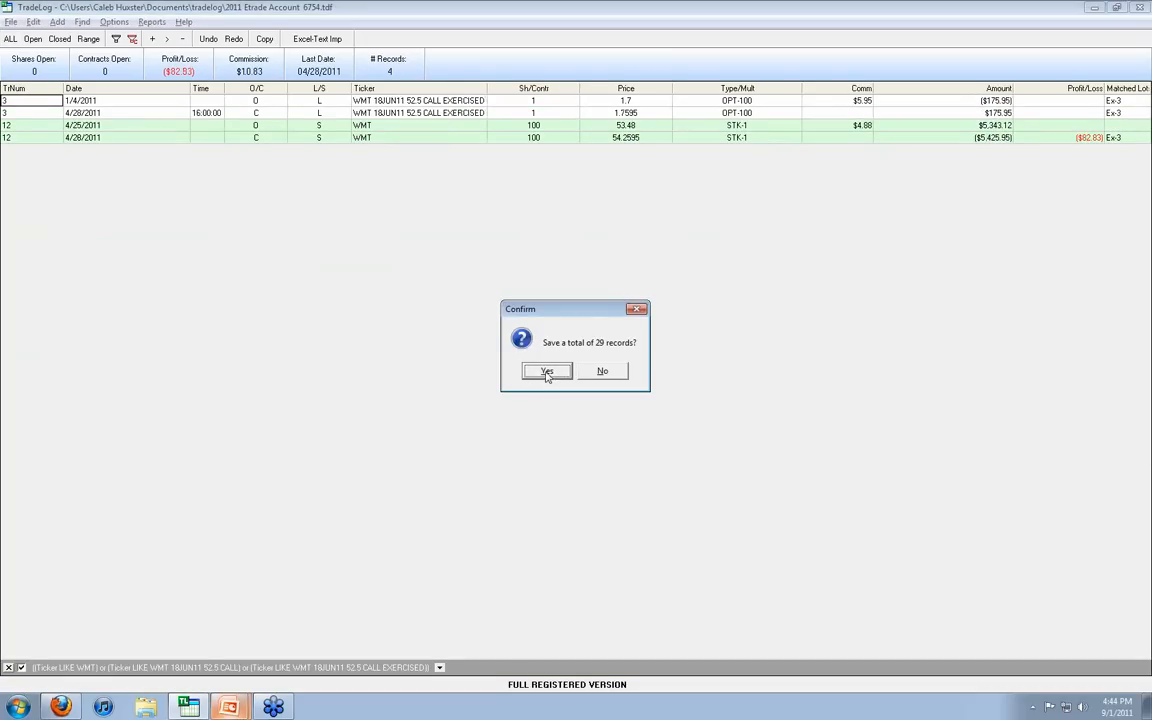
pyautogui.click(542, 372)
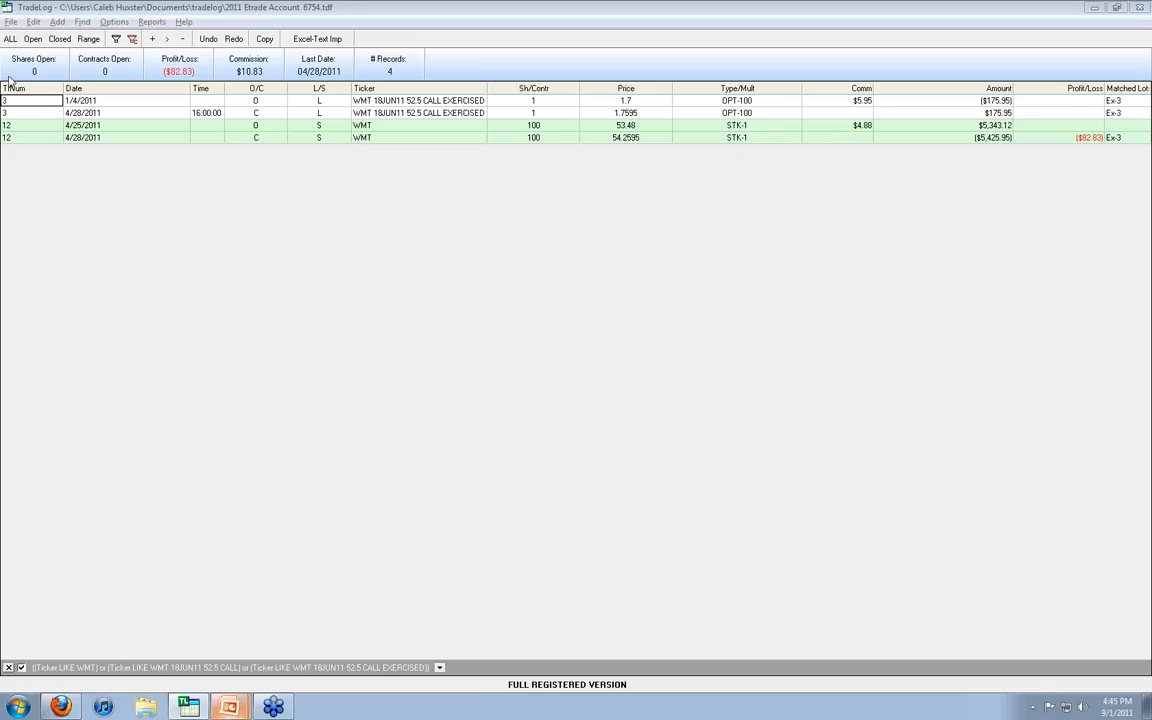
# Step: Display all trades again and filter them to the tickers matching NUE*
pyautogui.click(10, 39)
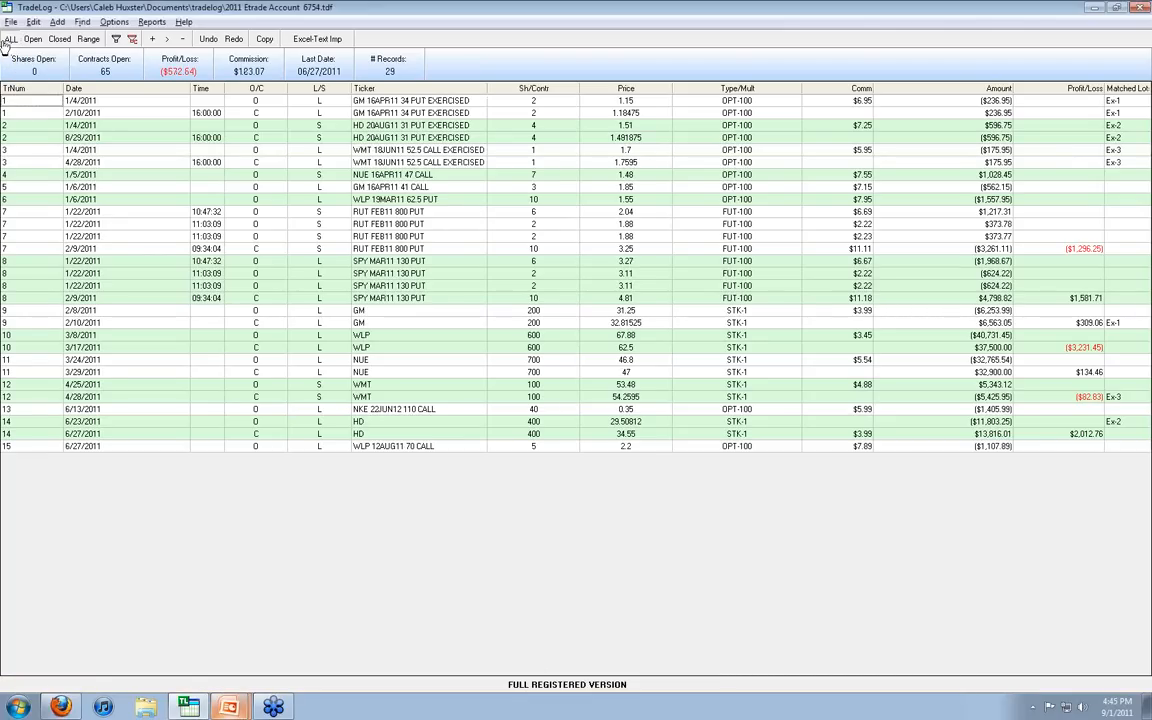
pyautogui.click(84, 22)
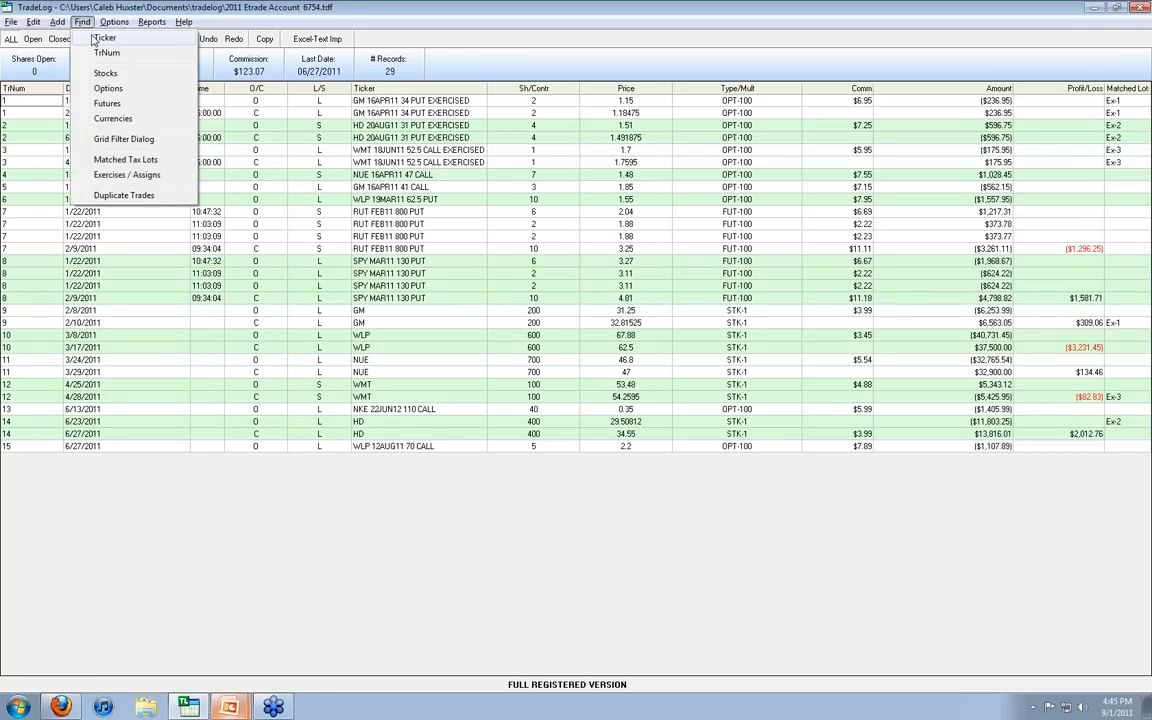
pyautogui.click(100, 38)
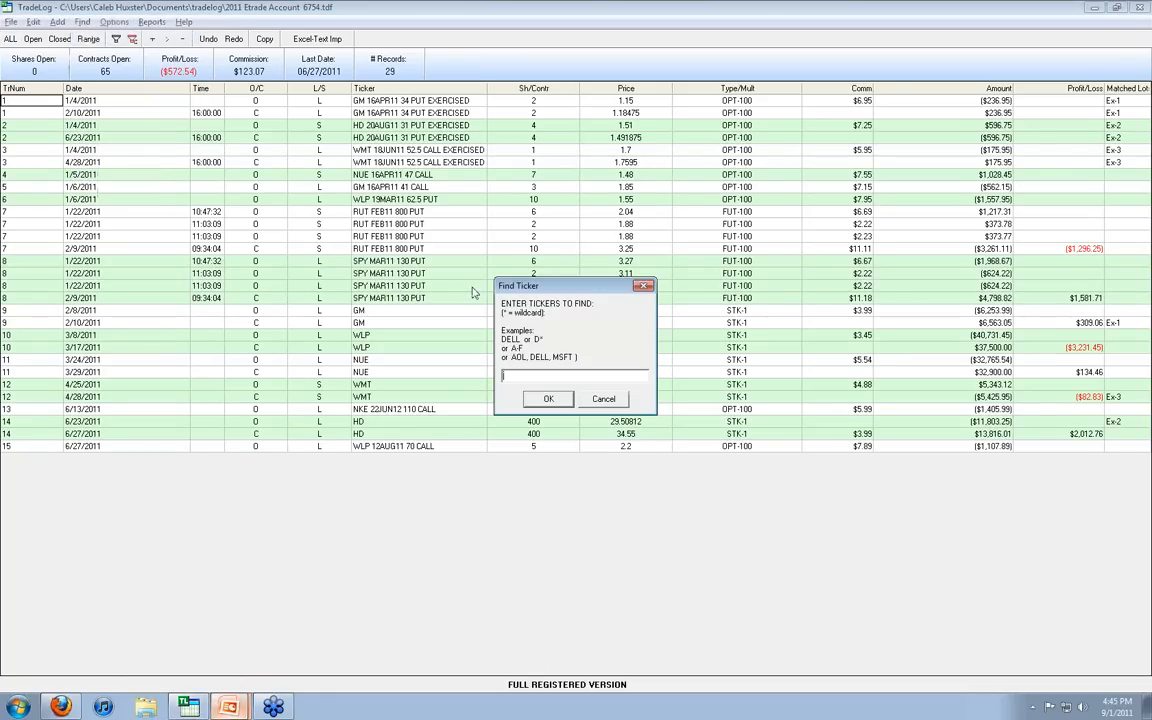
pyautogui.write('ru')
pyautogui.write('e*')
pyautogui.press('Return')
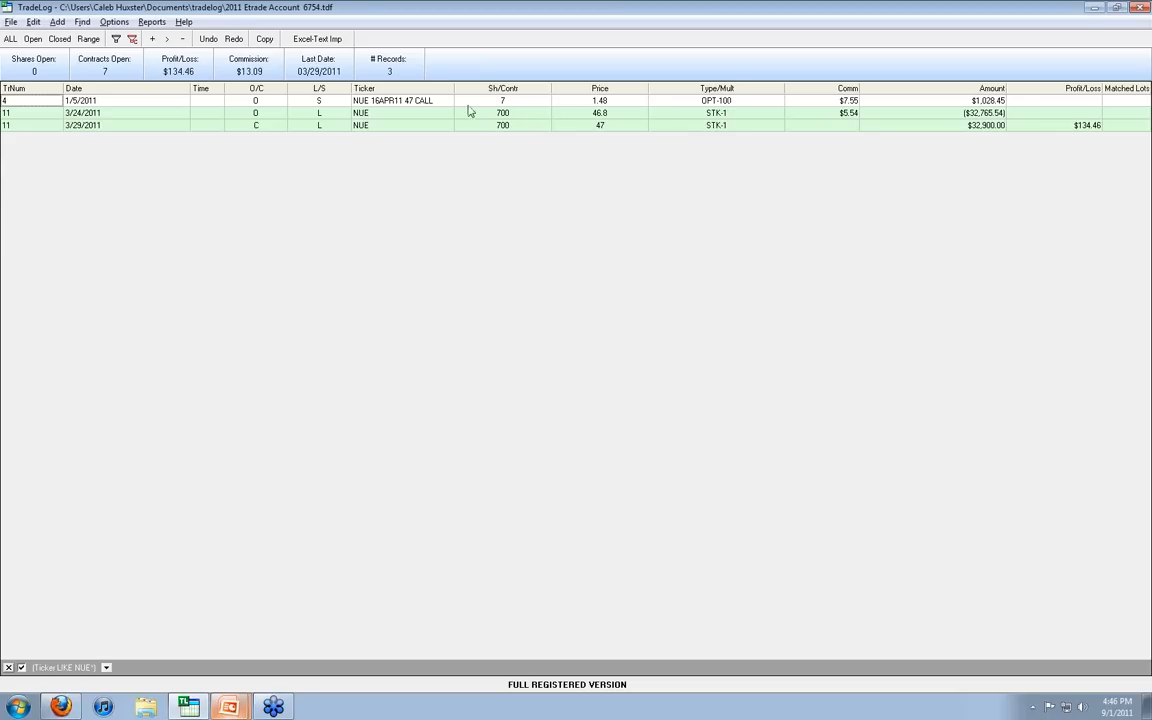
# Step: Exercise the NUE 16APR11 47 CALL against the 3/29/2011 closing trade of 700 NUE shares and save the records
pyautogui.click(166, 125)
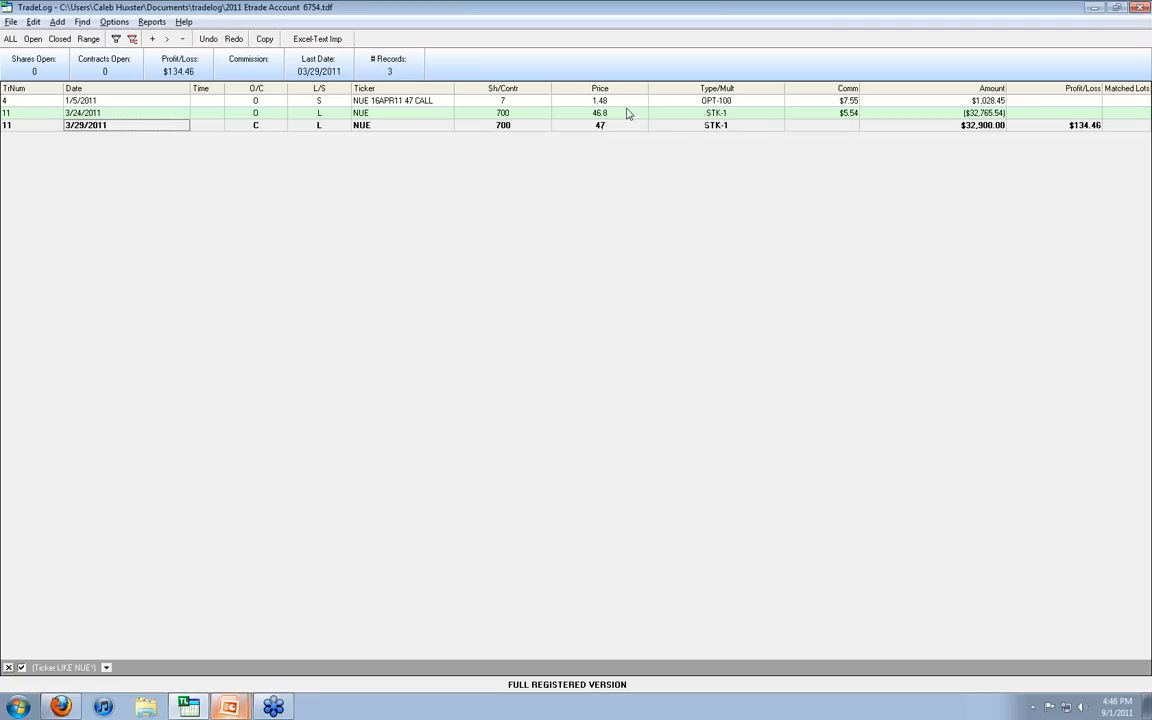
pyautogui.click(421, 103)
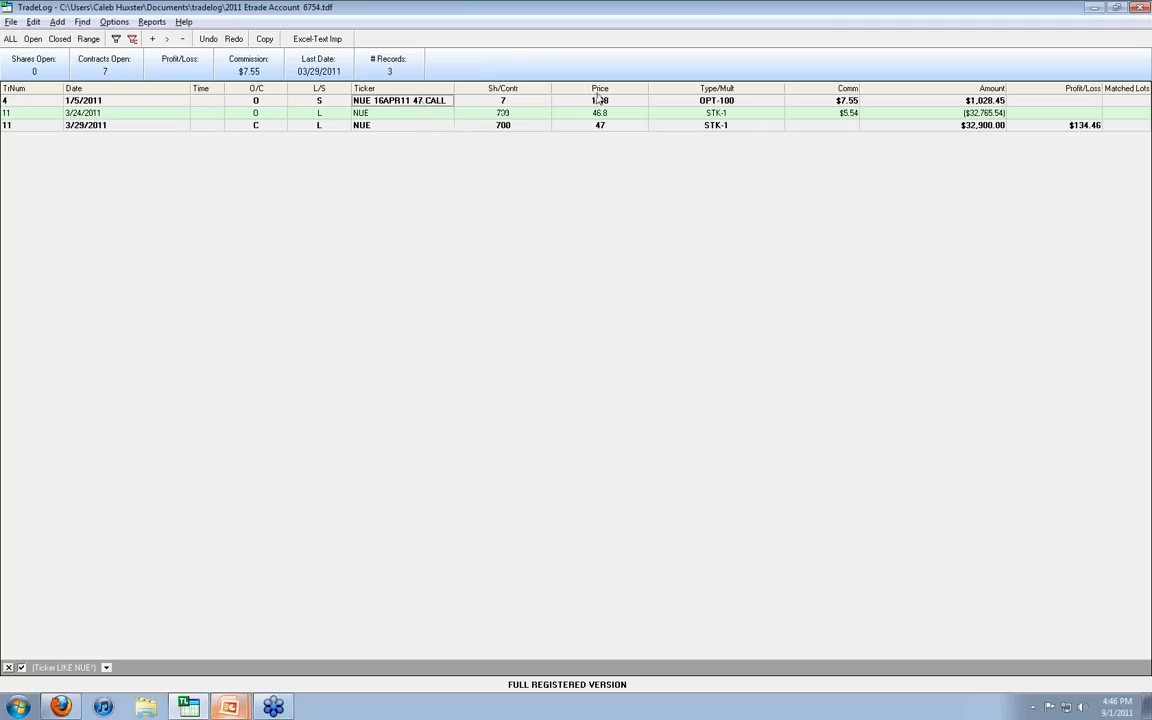
pyautogui.click(33, 22)
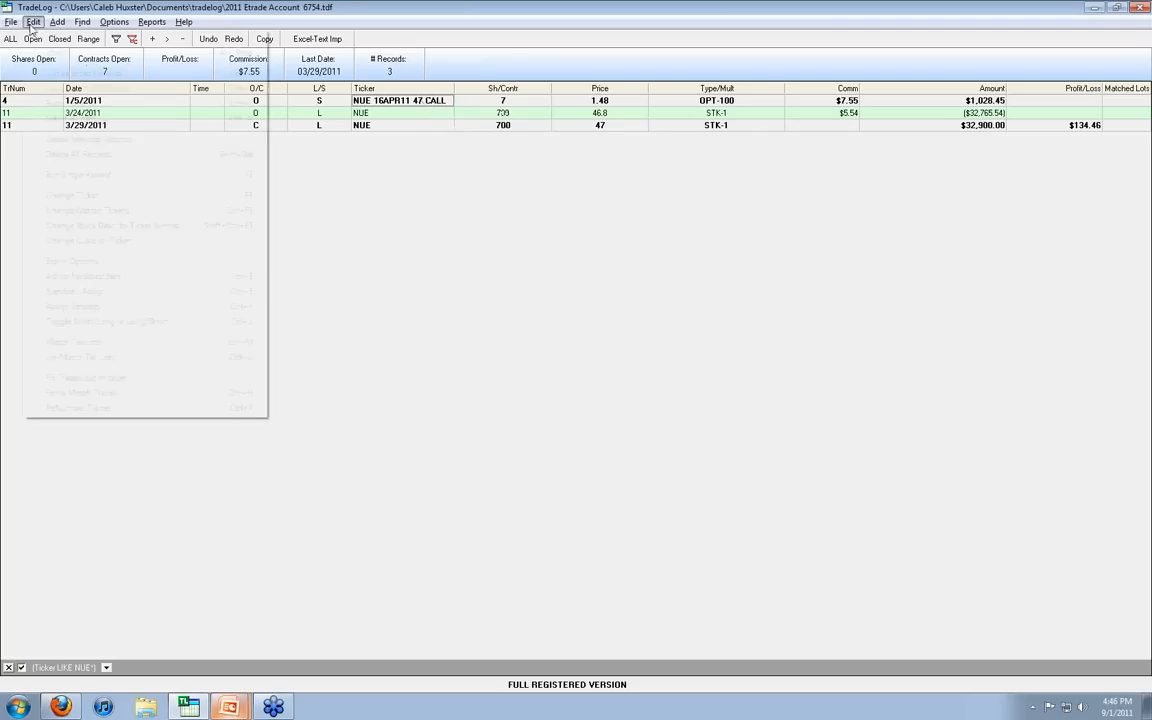
pyautogui.click(128, 294)
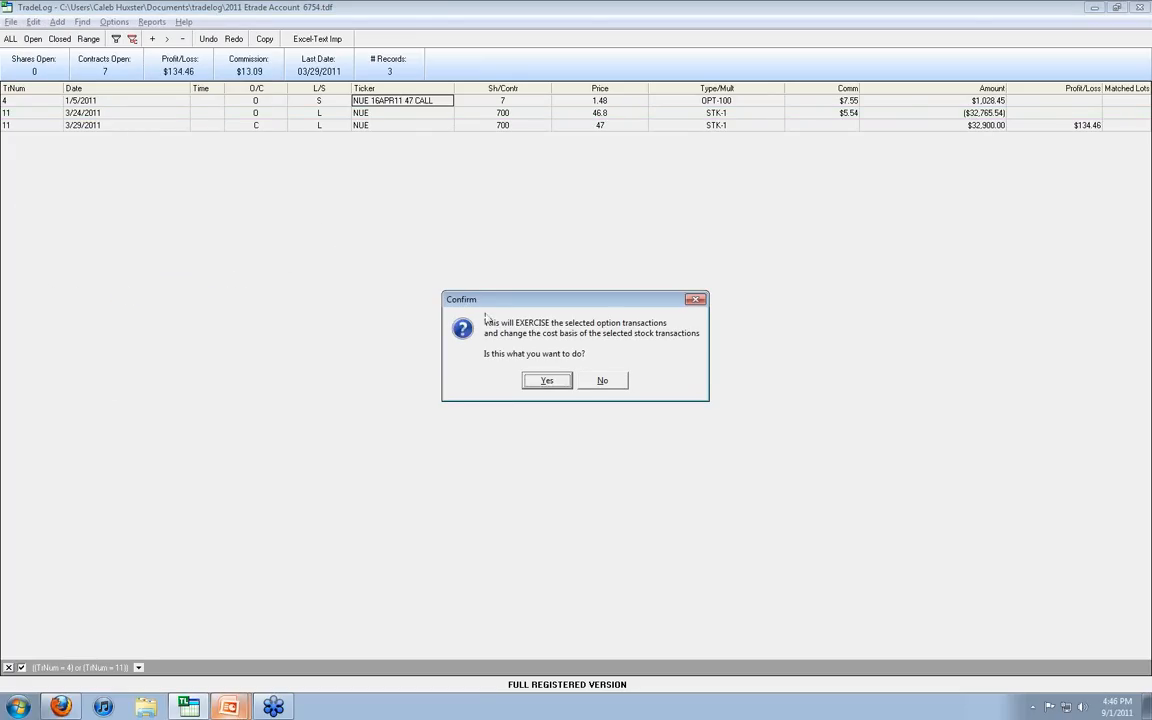
pyautogui.click(546, 381)
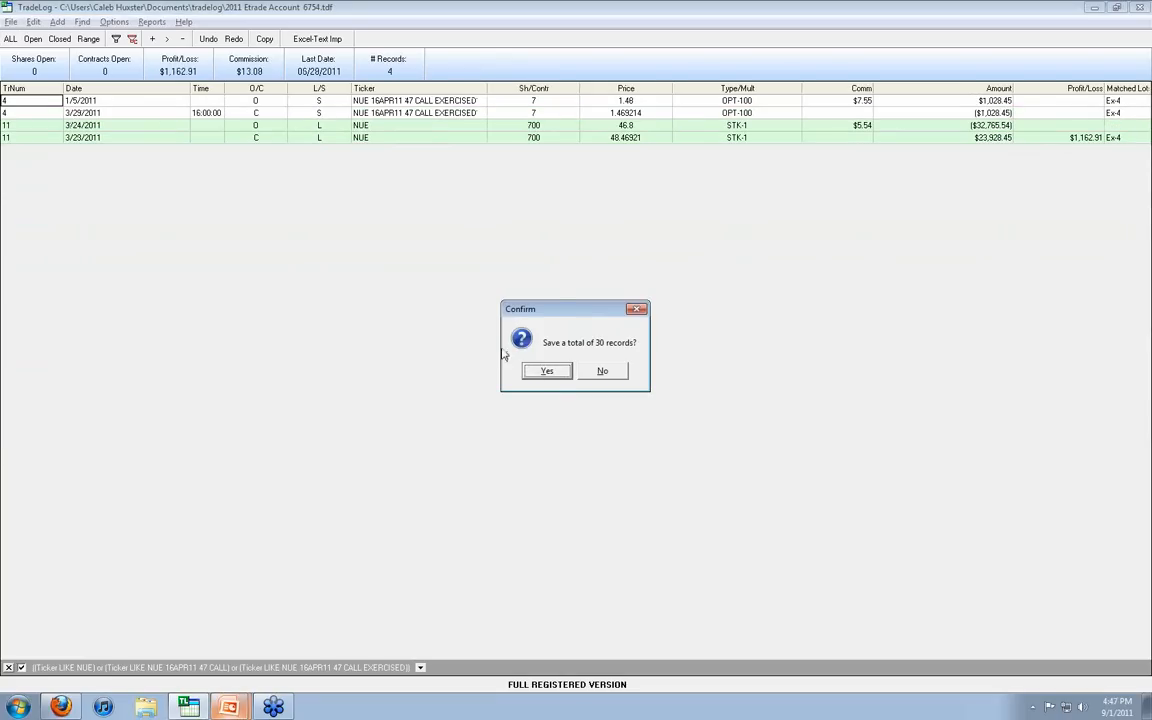
pyautogui.click(549, 372)
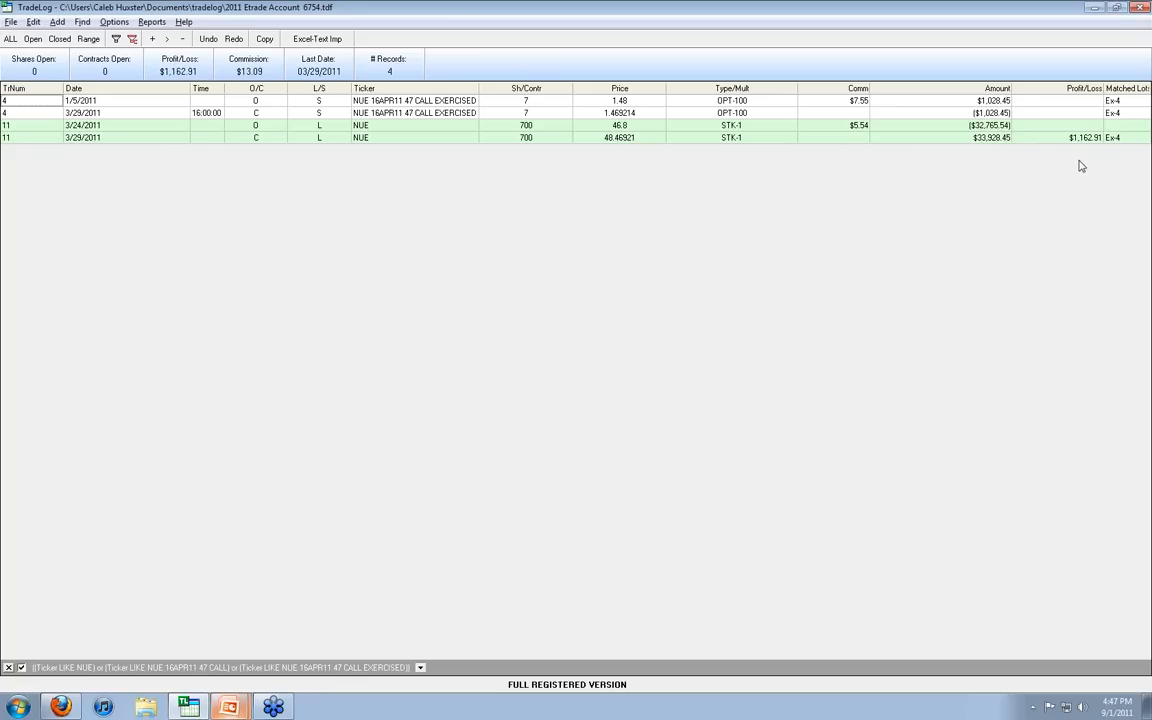
# Step: Return to the full trade list and filter it to the tickers matching wlp*
pyautogui.click(9, 39)
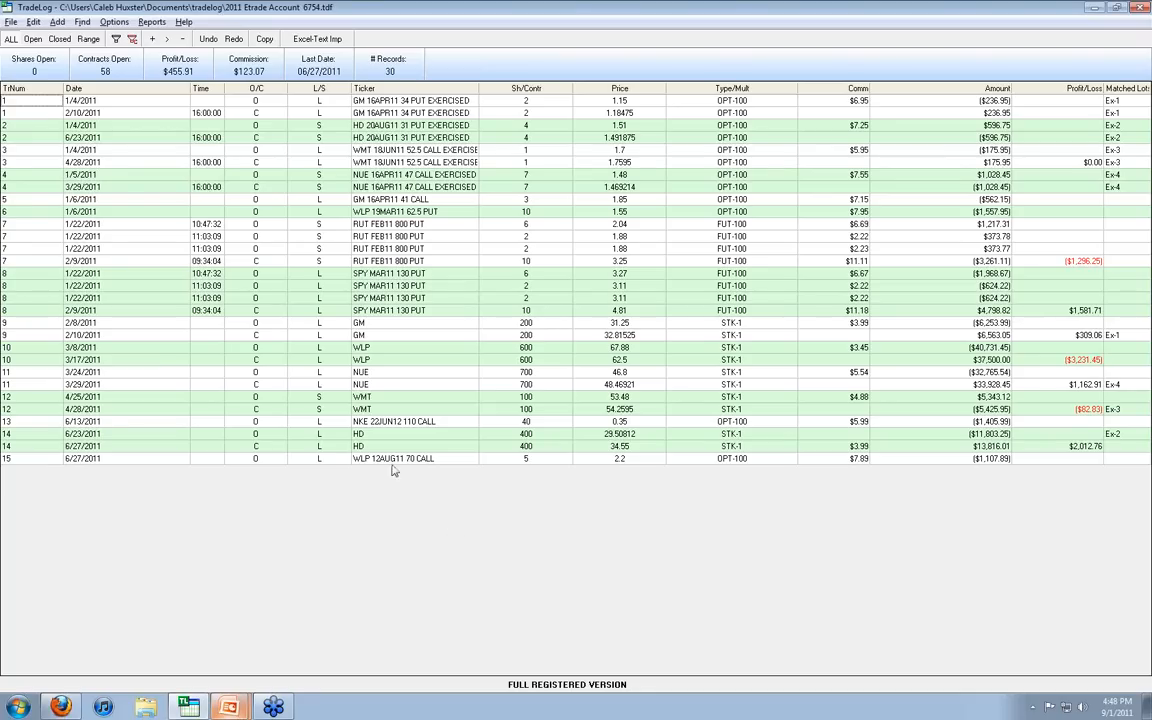
pyautogui.click(81, 22)
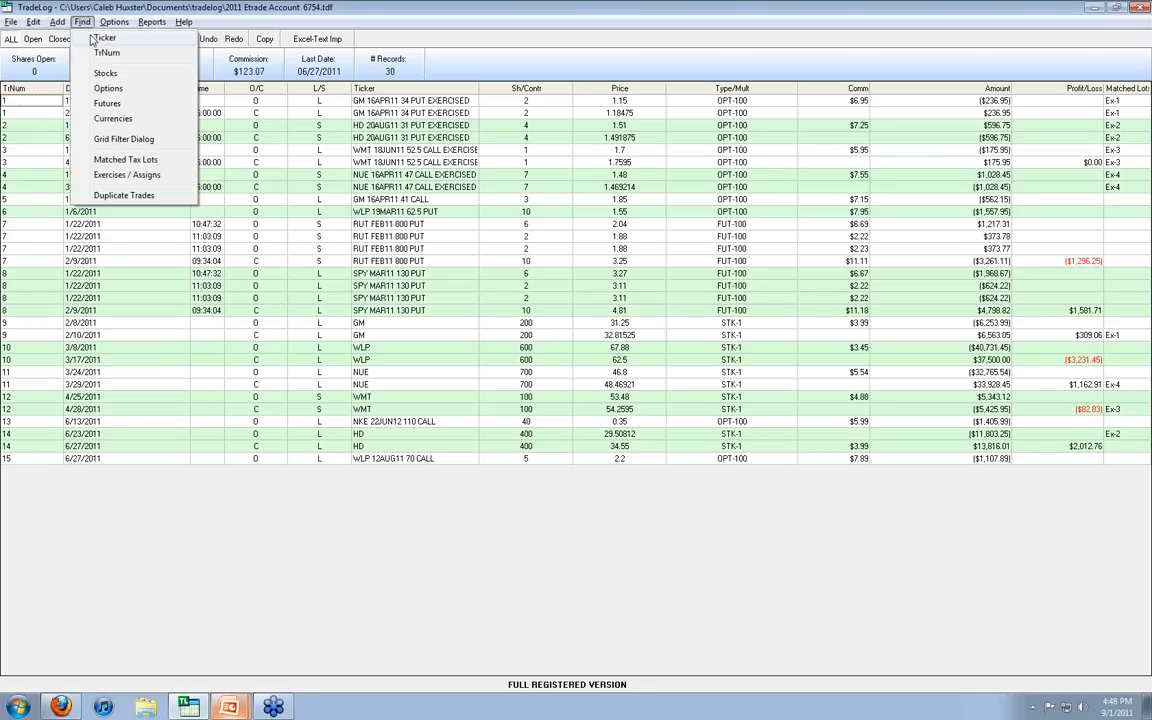
pyautogui.click(103, 38)
pyautogui.write('wlp*')
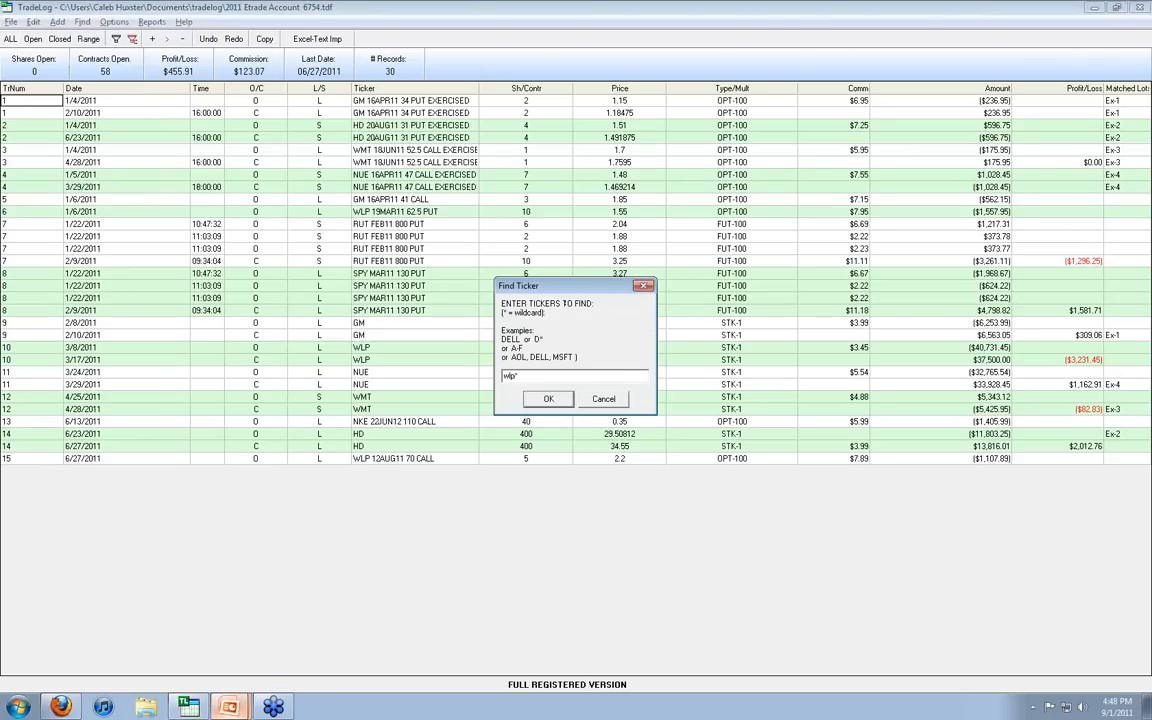
pyautogui.press('Return')
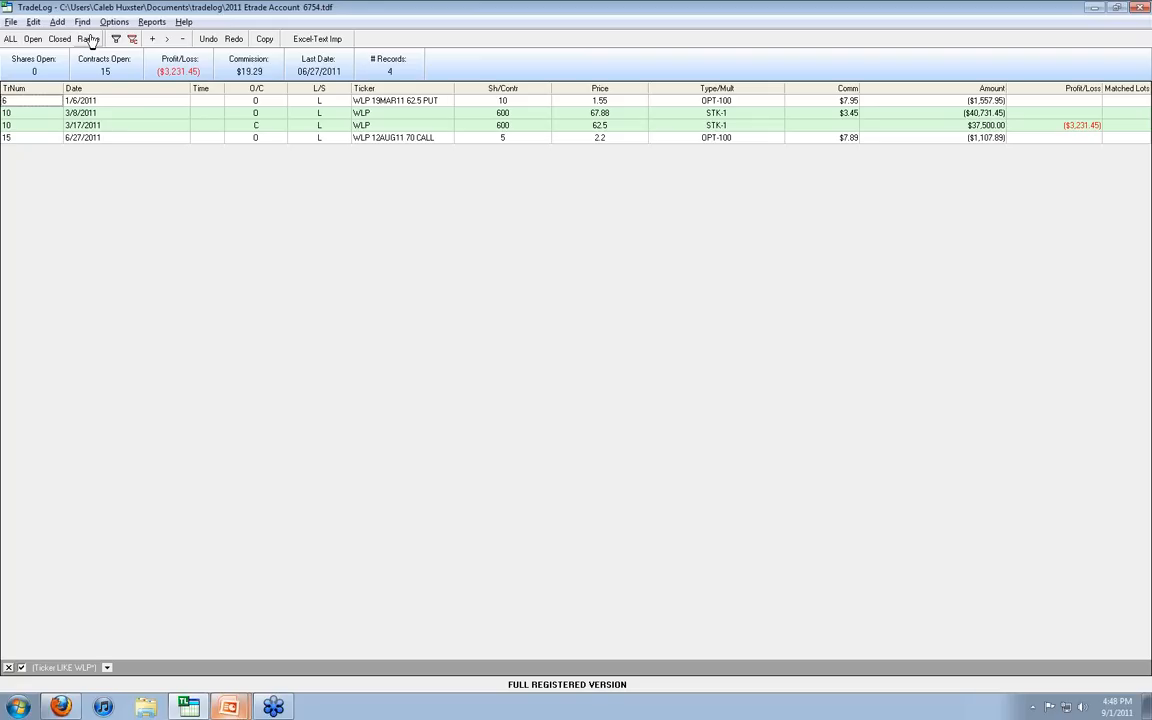
pyautogui.click(421, 101)
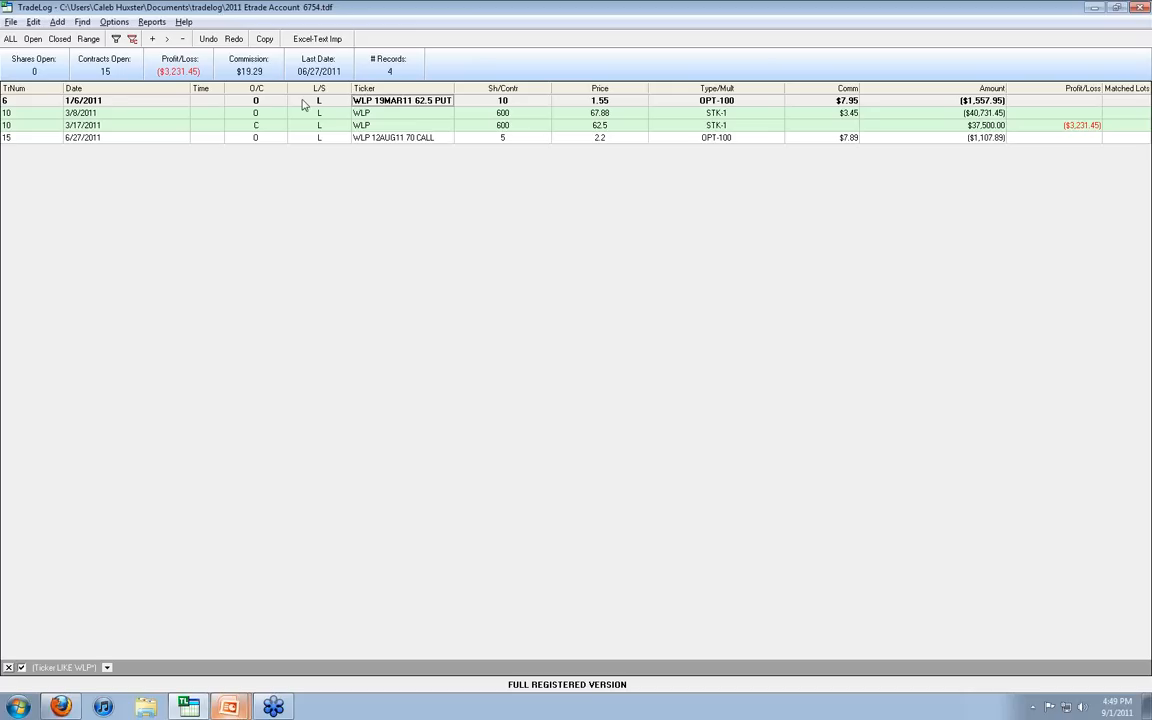
pyautogui.click(502, 127)
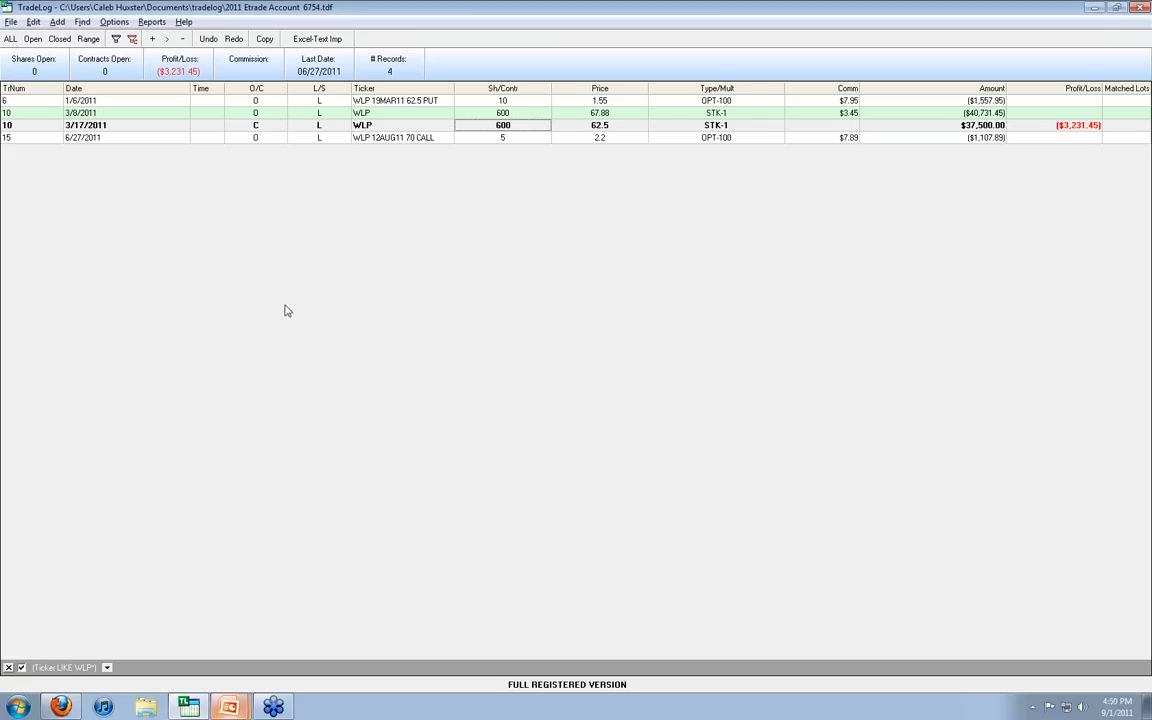
pyautogui.click(57, 21)
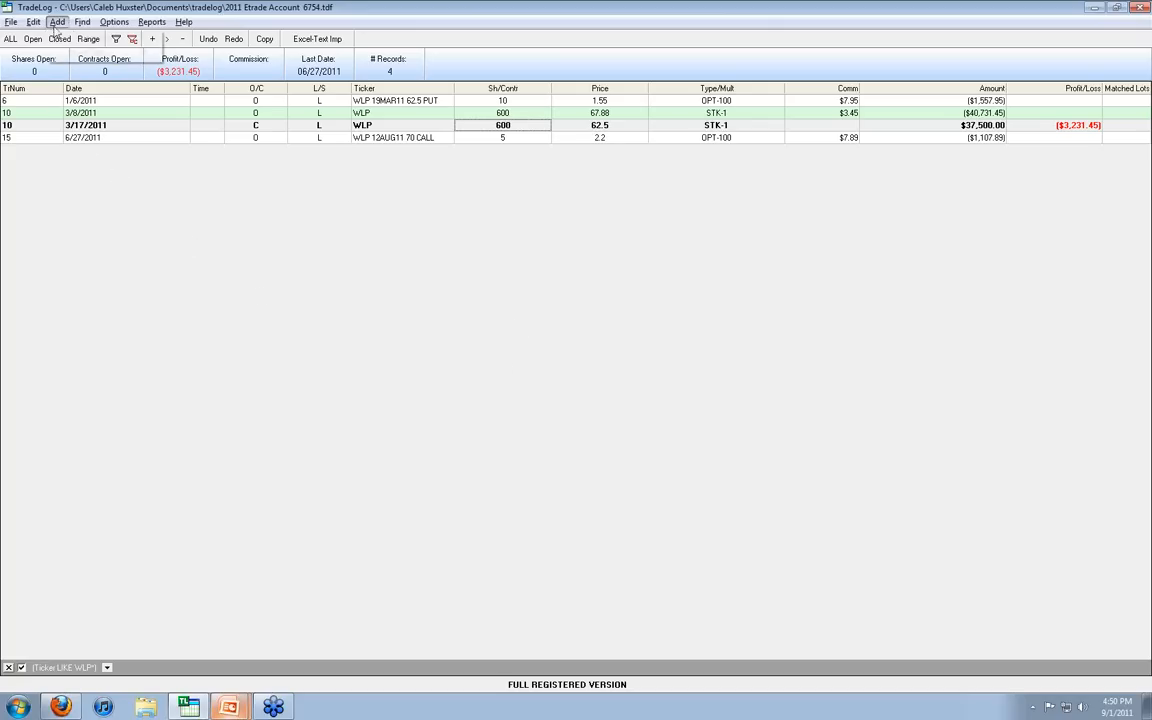
pyautogui.click(62, 38)
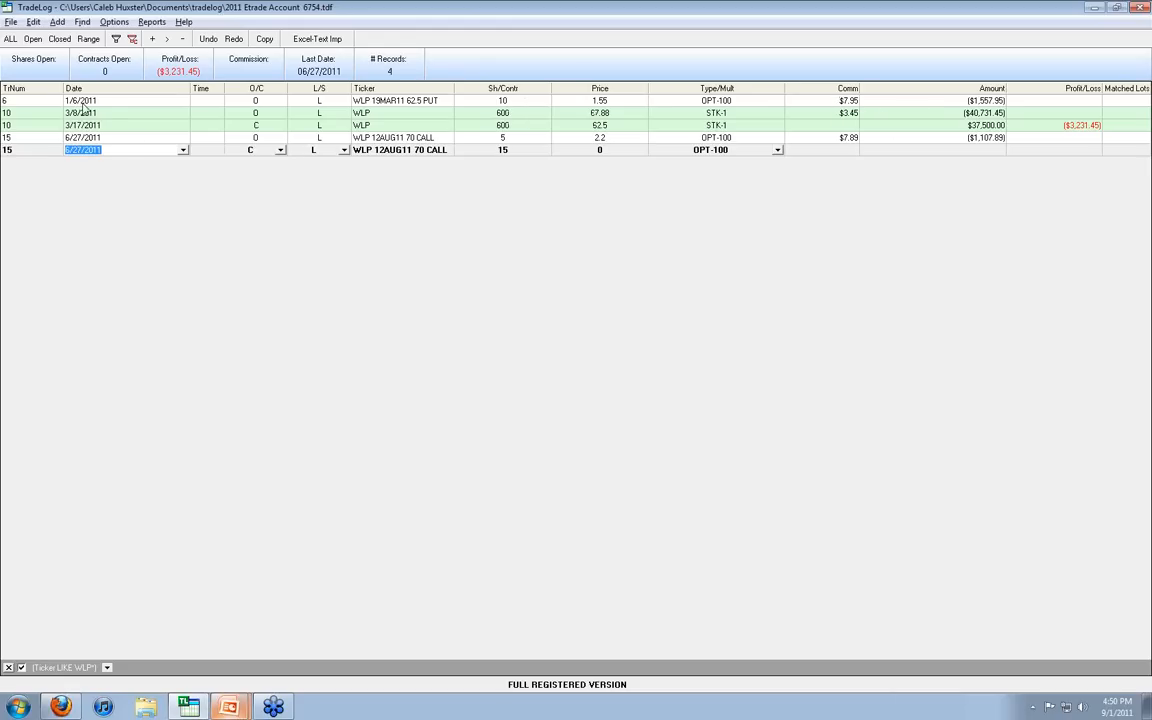
pyautogui.press('Escape')
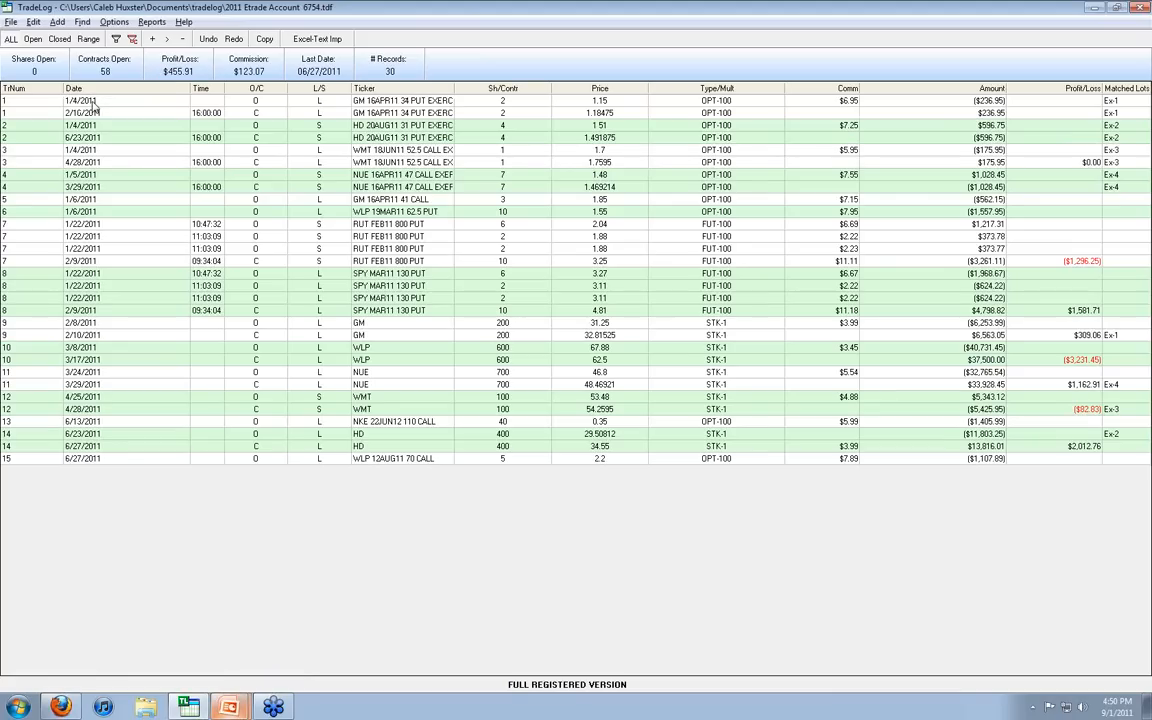
# Step: Reapply the WLP* ticker filter to the full trade list
pyautogui.click(8, 40)
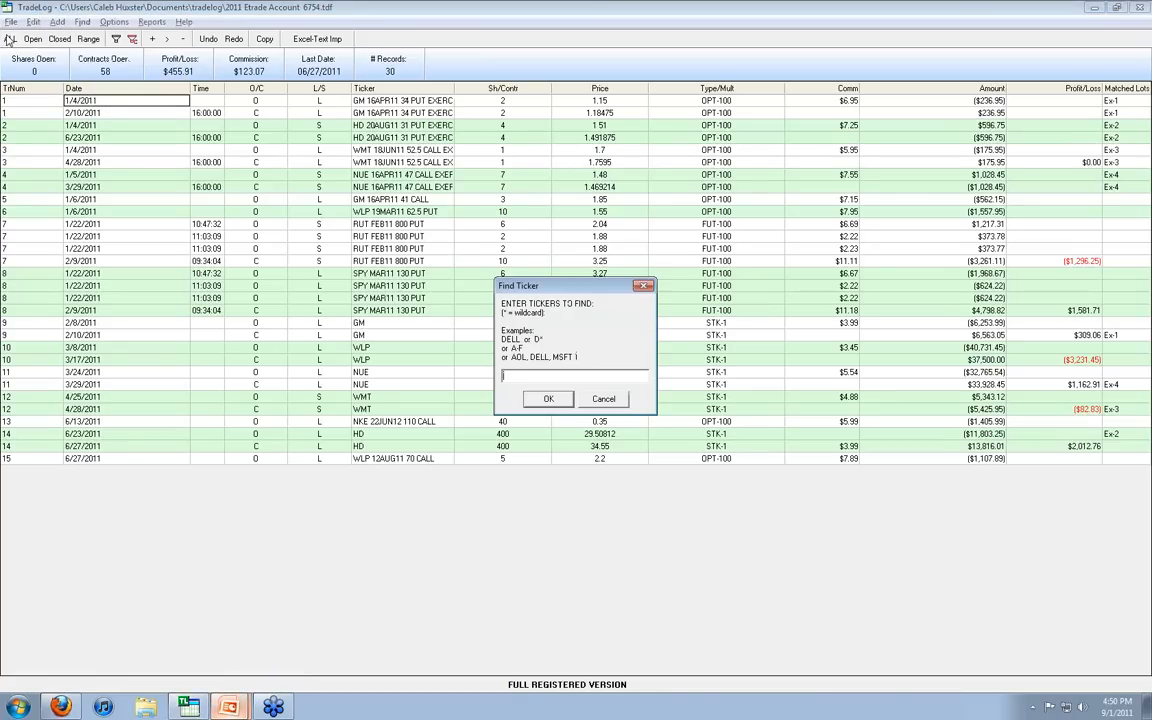
pyautogui.write('wlp*')
pyautogui.press('Return')
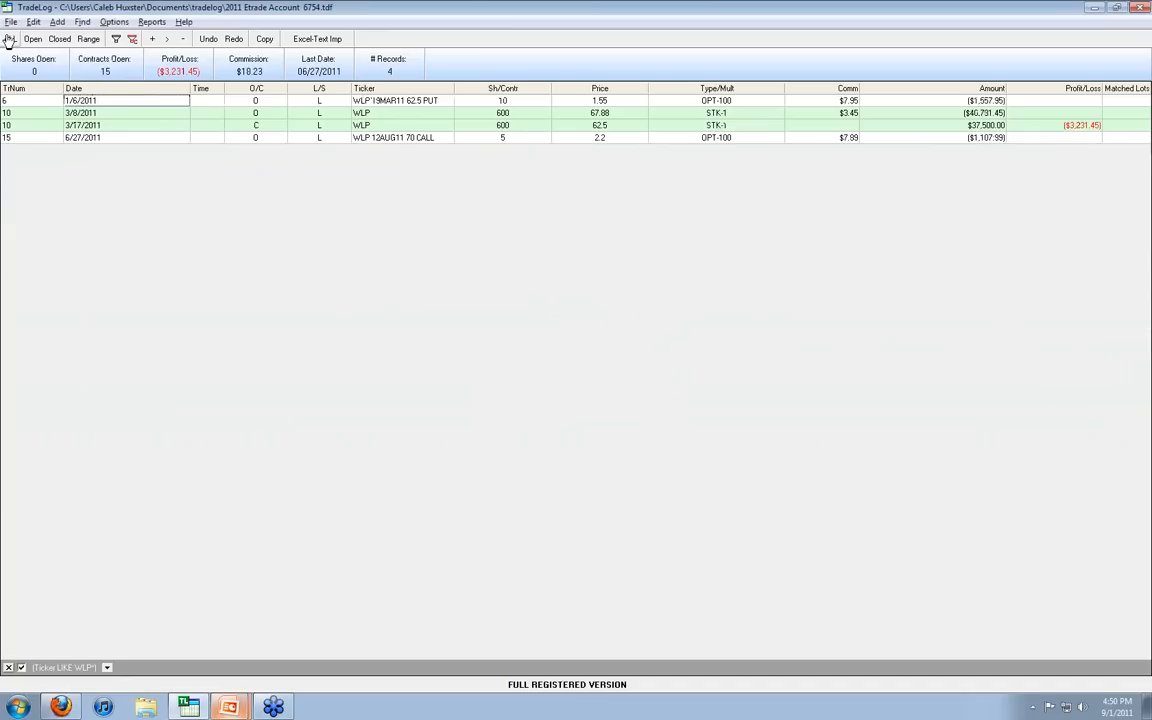
# Step: Add a new trade record dated 1/6/2011 below the WLP trades and mark it as an opening trade (O)
pyautogui.click(57, 21)
pyautogui.click(64, 33)
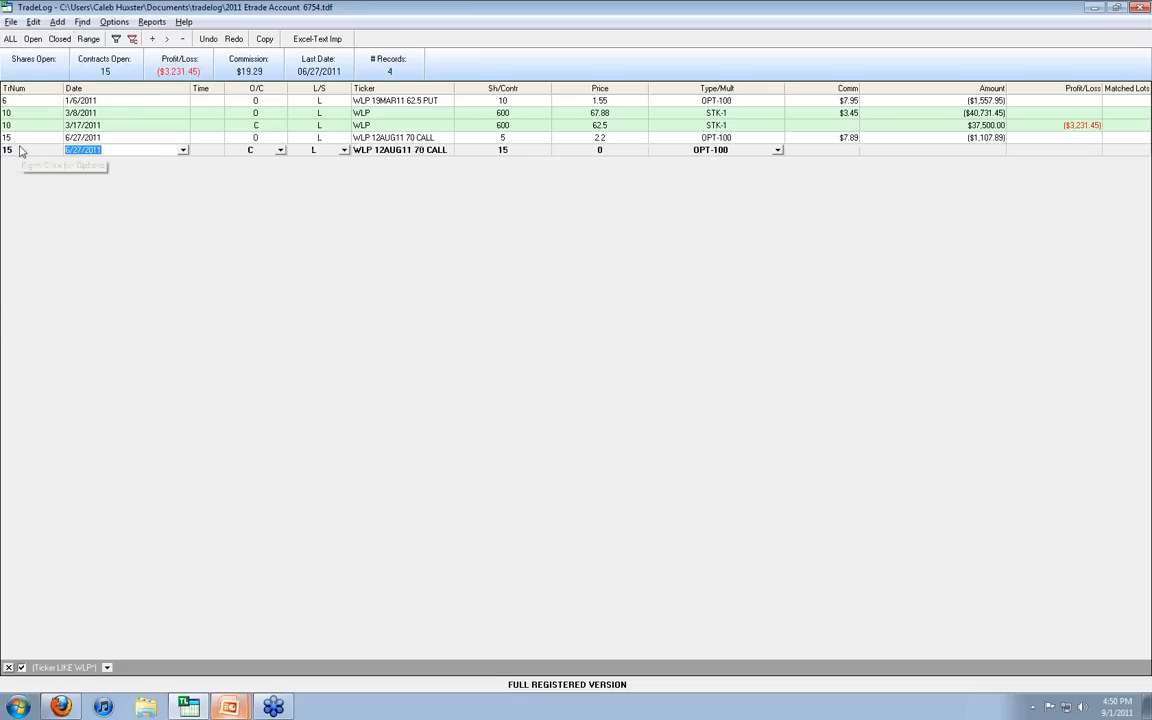
pyautogui.write('10/6/')
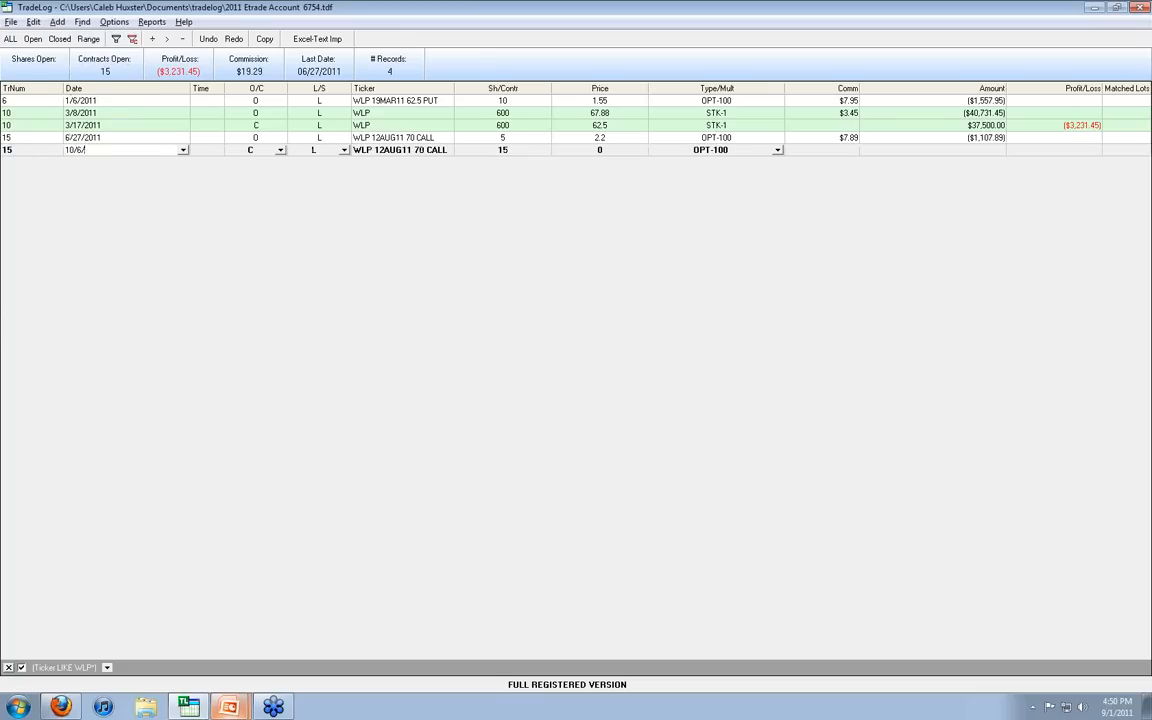
pyautogui.press('BackSpace')
pyautogui.press('BackSpace')
pyautogui.write('01/06/')
pyautogui.click(279, 151)
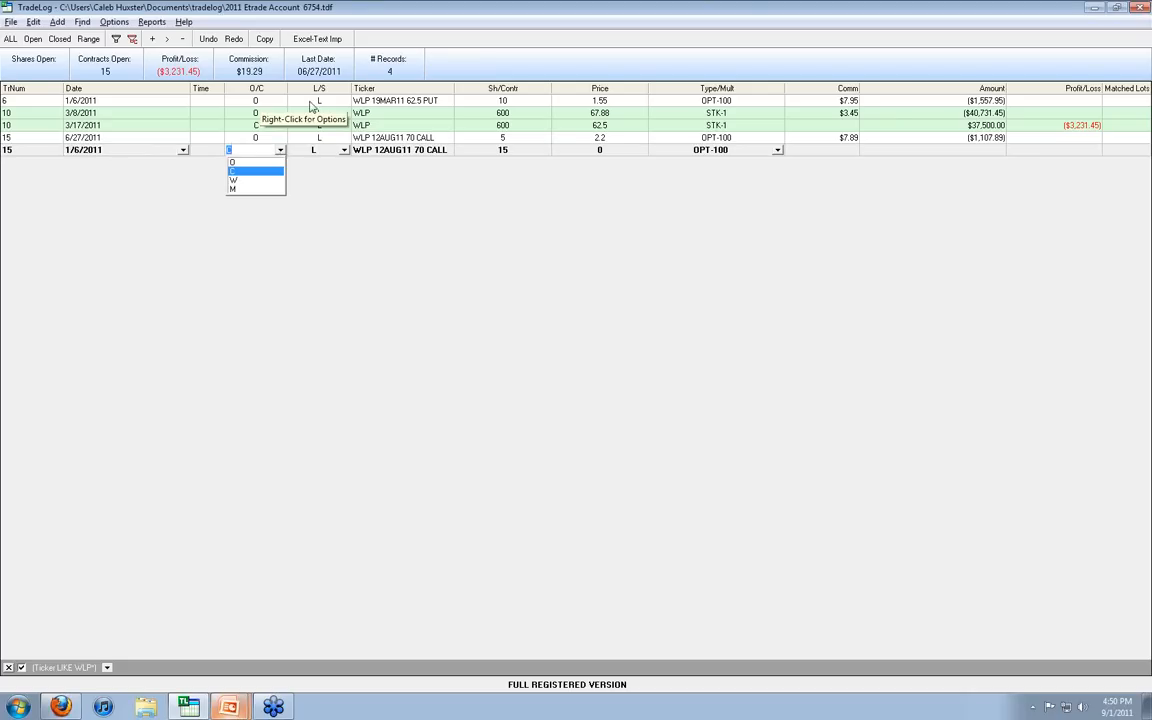
pyautogui.click(233, 162)
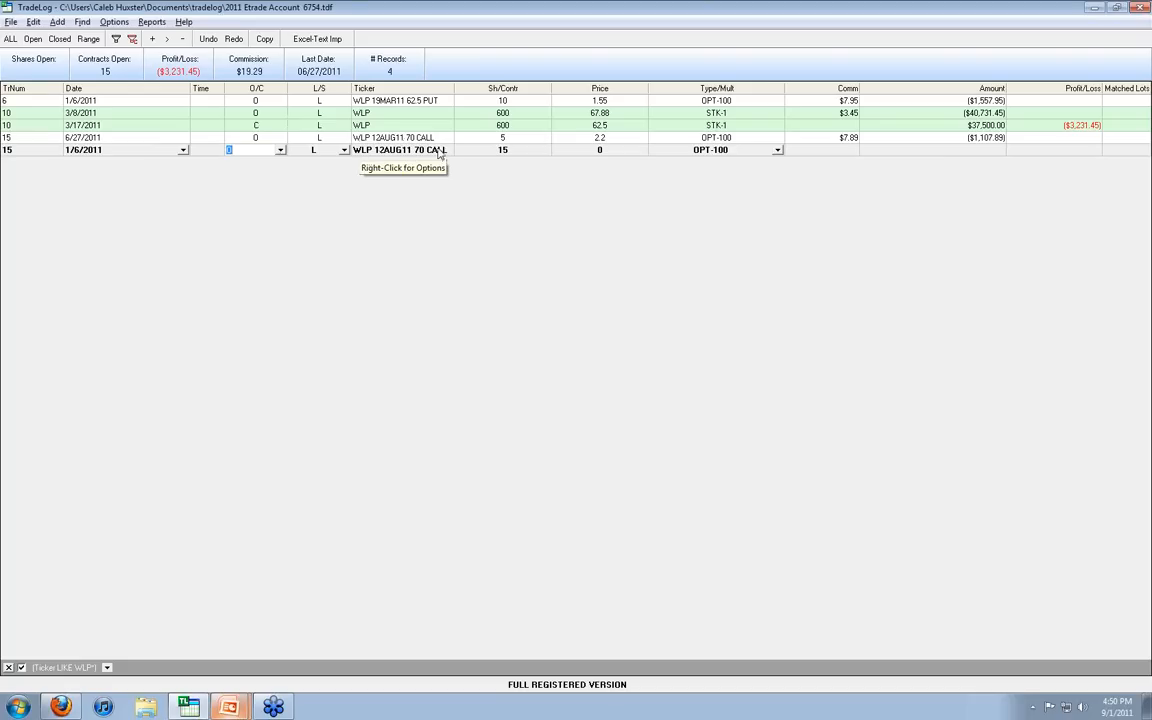
# Step: Change the new record's ticker to WLP 19MAR11 62.5 PUT
pyautogui.click(377, 151)
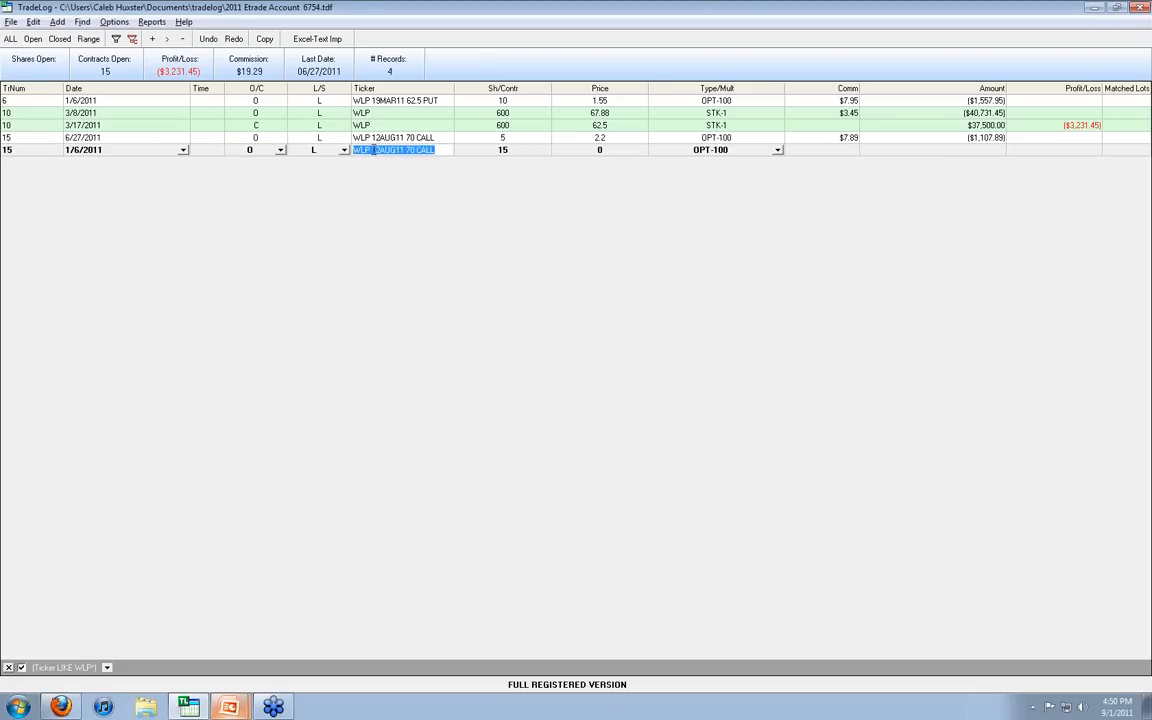
pyautogui.moveTo(373, 150); pyautogui.dragTo(396, 136)
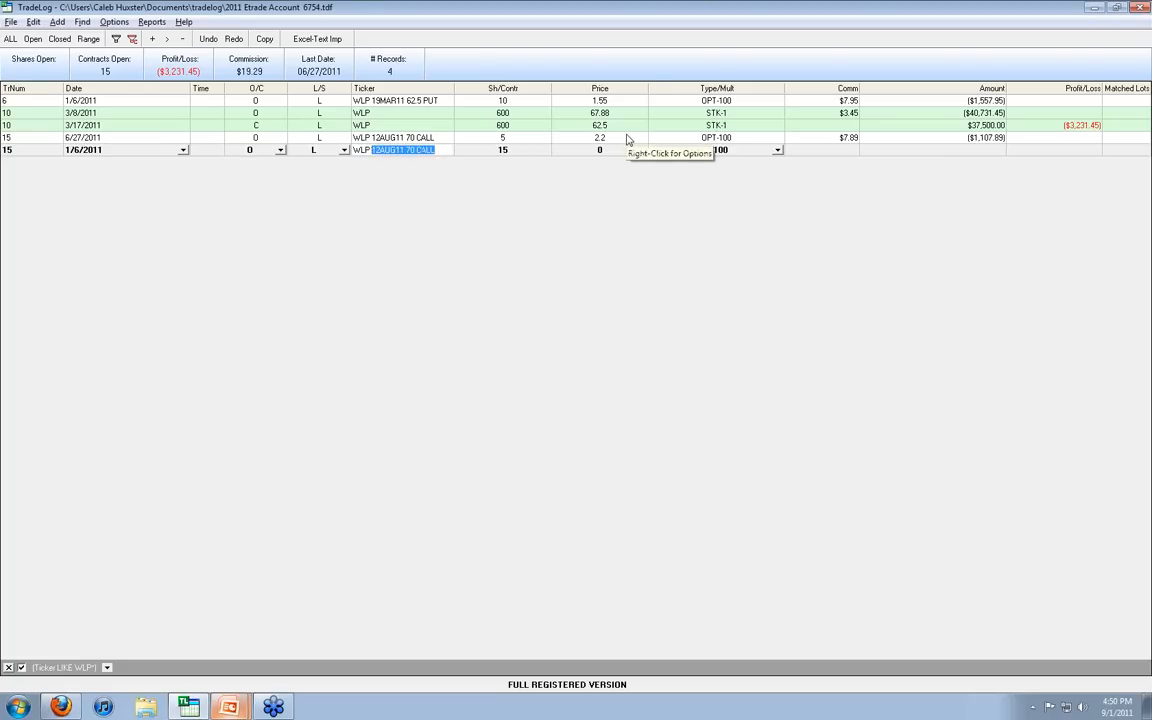
pyautogui.press('BackSpace')
pyautogui.write('19')
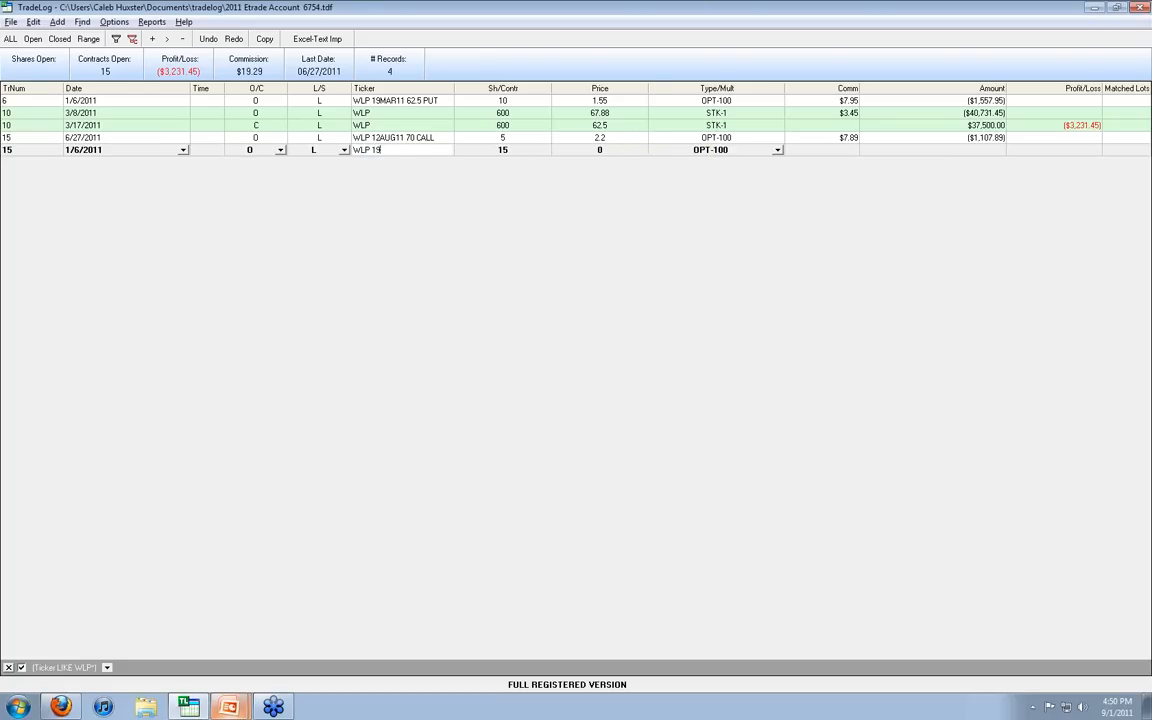
pyautogui.write('MAR11 62.5 PUT')
# Step: Set the new WLP put record to 4 contracts at a price of 1.55, keeping the type OPT-100
pyautogui.click(510, 152)
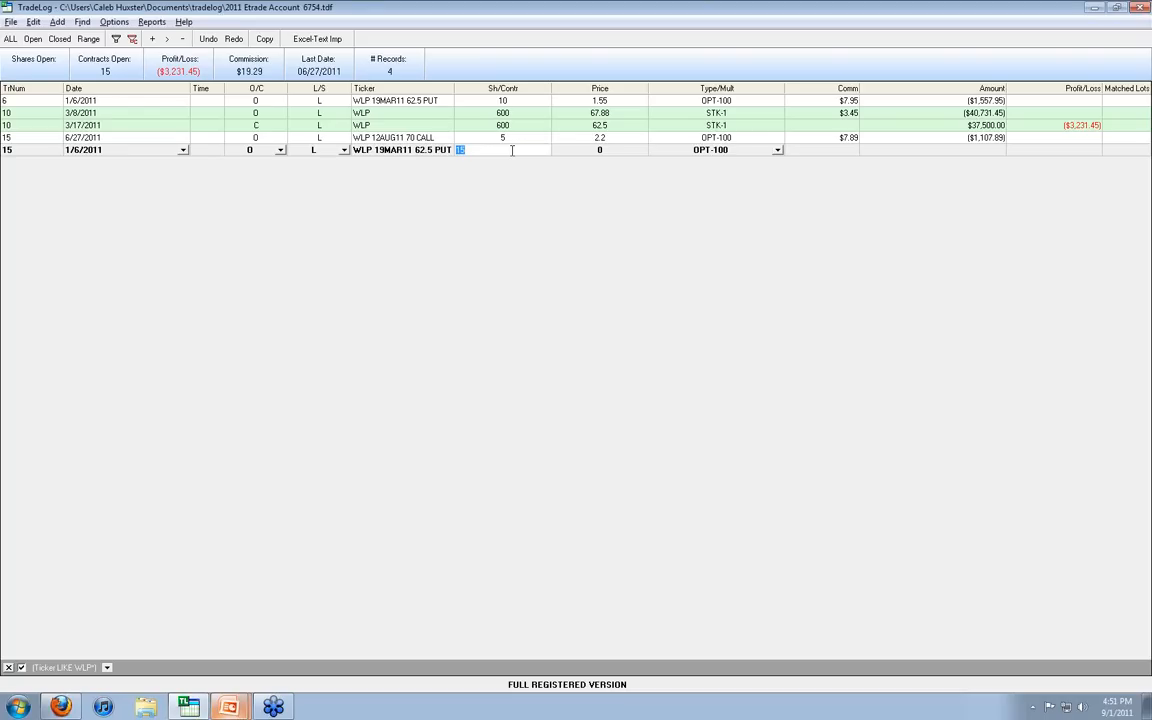
pyautogui.write('4')
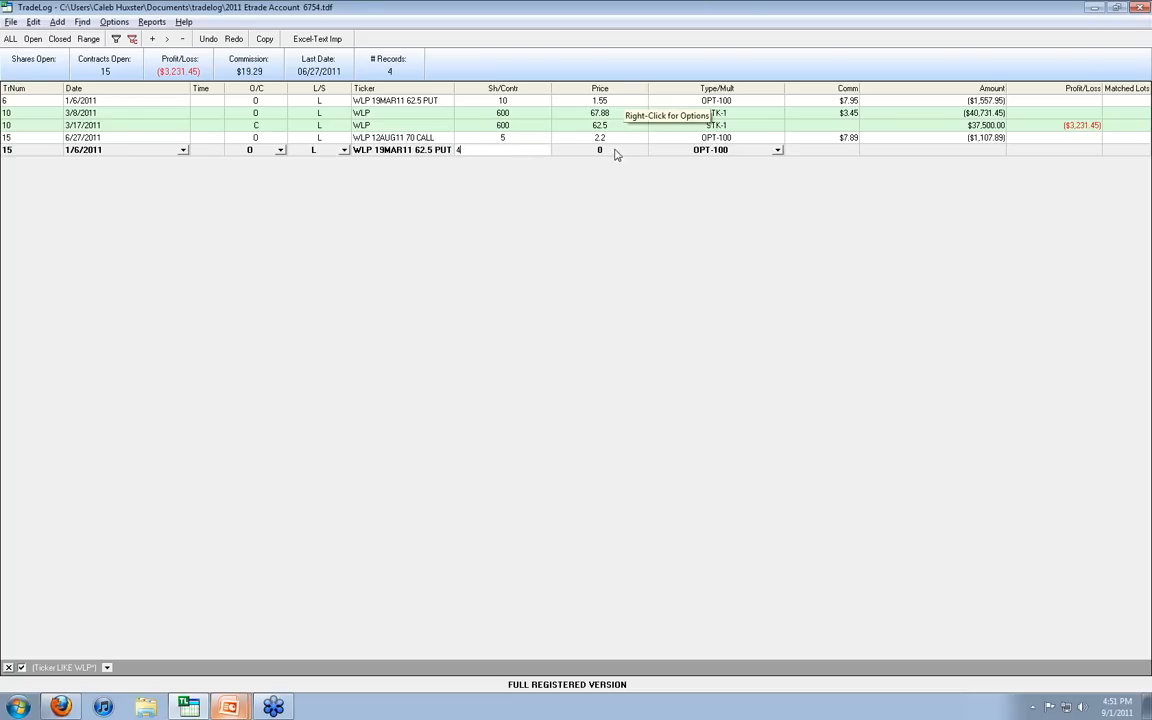
pyautogui.click(612, 150)
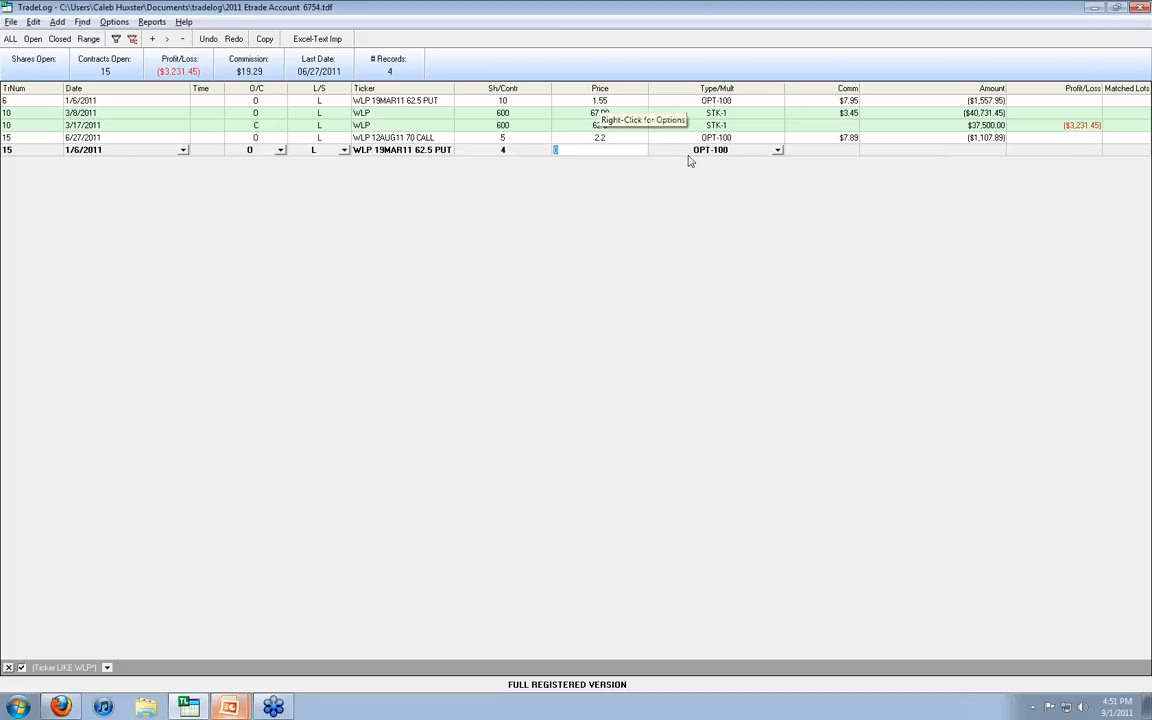
pyautogui.write('1.55')
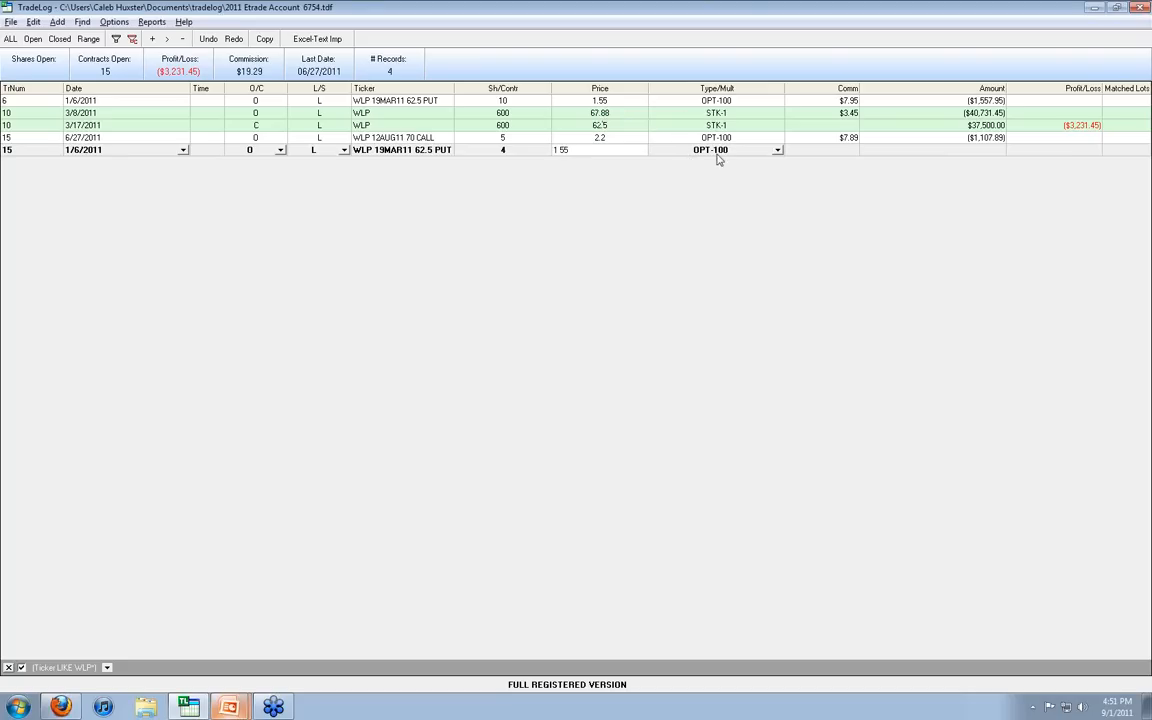
pyautogui.click(738, 150)
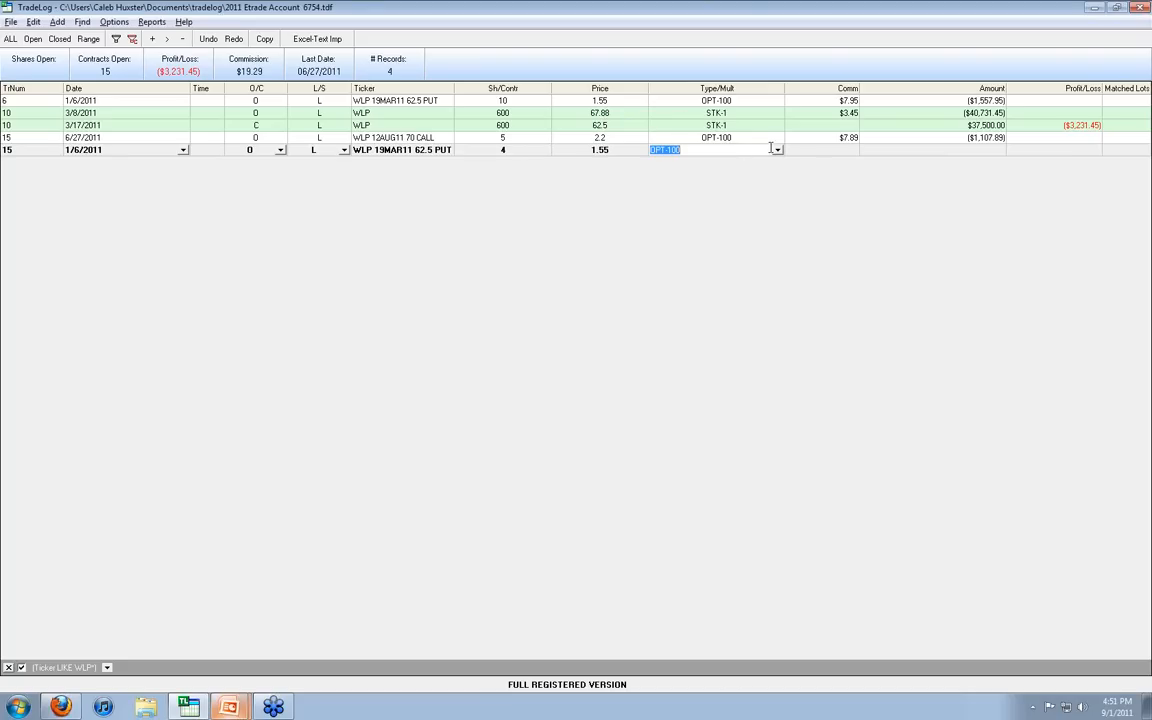
# Step: Open Calculator and work out the 4-contract share of the commission by dividing 7.95 by 10 and multiplying by 4
pyautogui.click(805, 150)
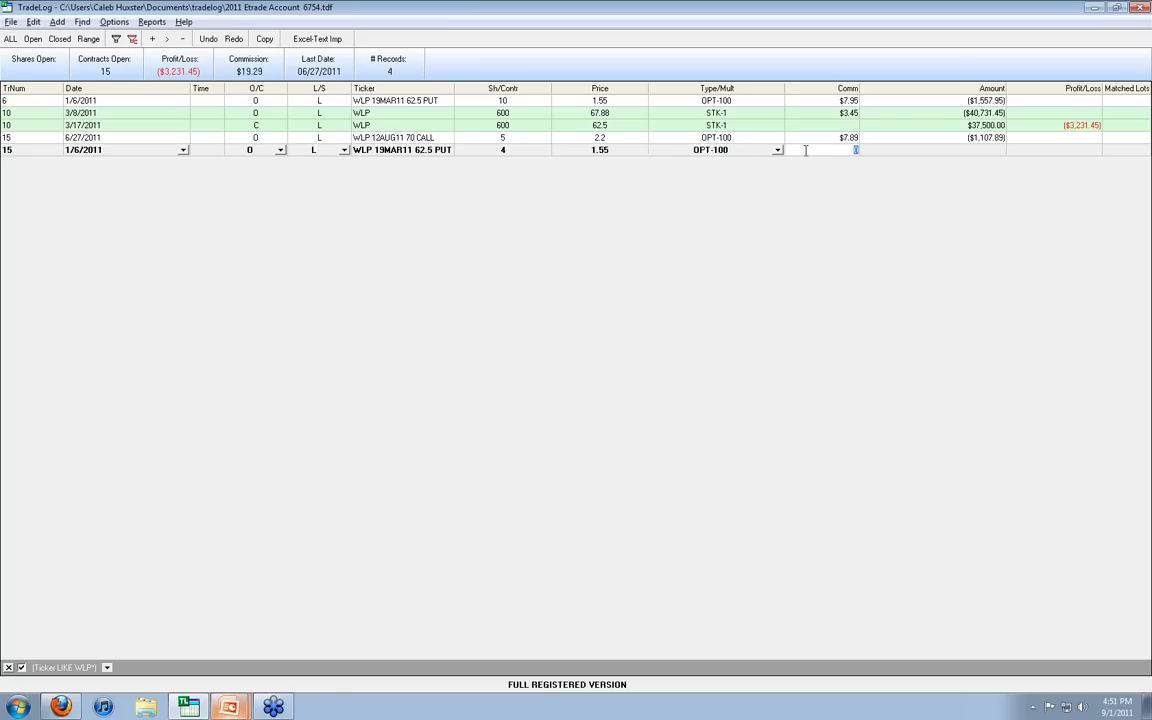
pyautogui.press('XF86Calculator')
pyautogui.moveTo(667, 188); pyautogui.dragTo(643, 184)
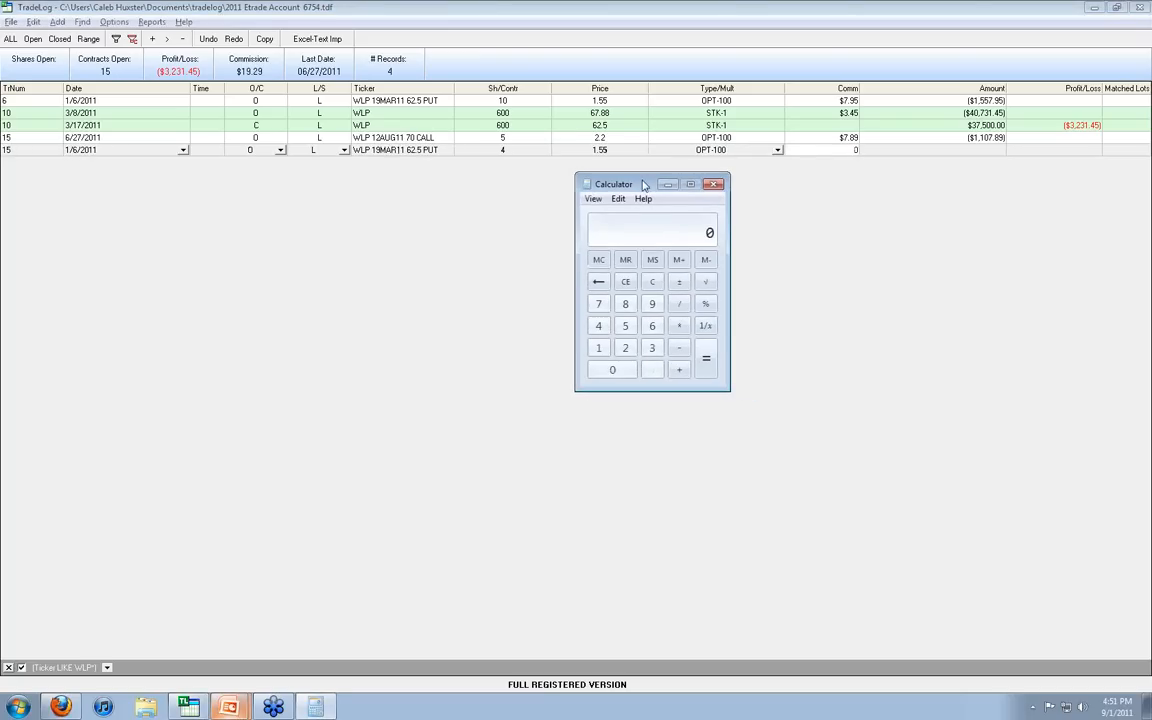
pyautogui.write('7.95')
pyautogui.write('10')
pyautogui.press('Return')
pyautogui.write('*')
pyautogui.click(599, 327)
pyautogui.click(705, 358)
# Step: Set the new 4-contract WLP put record's commission to 3.18, save the records, and decline entering another transaction
pyautogui.click(828, 152)
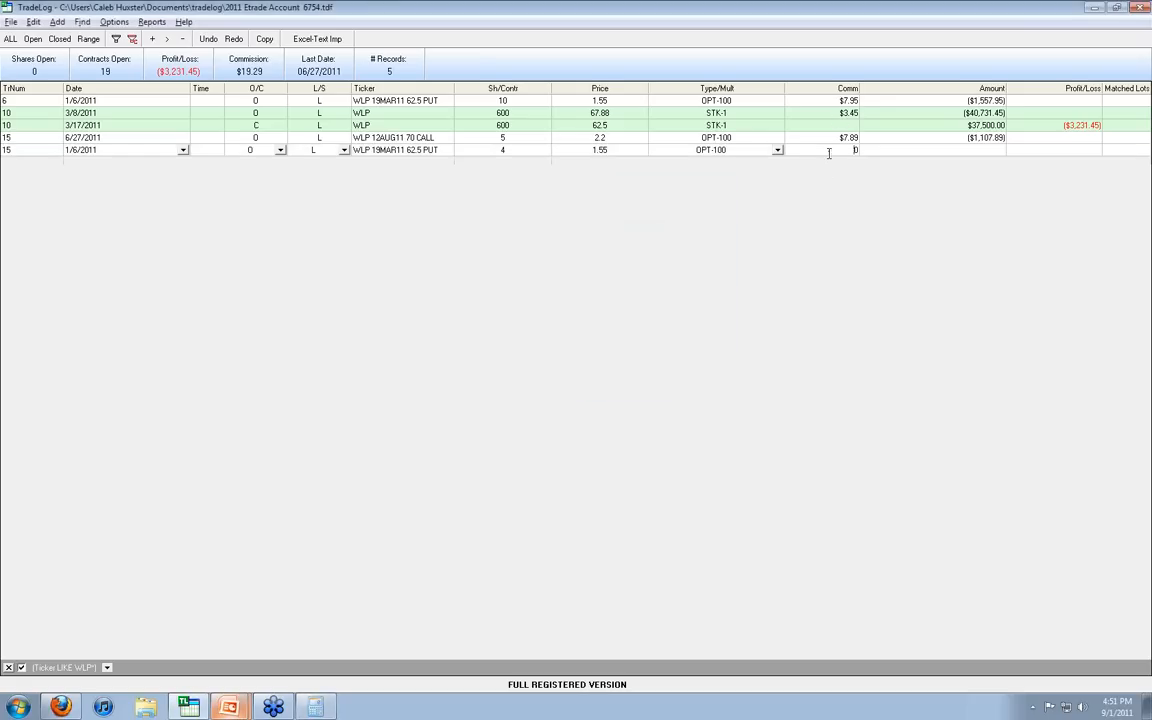
pyautogui.write('3.18')
pyautogui.press('Return')
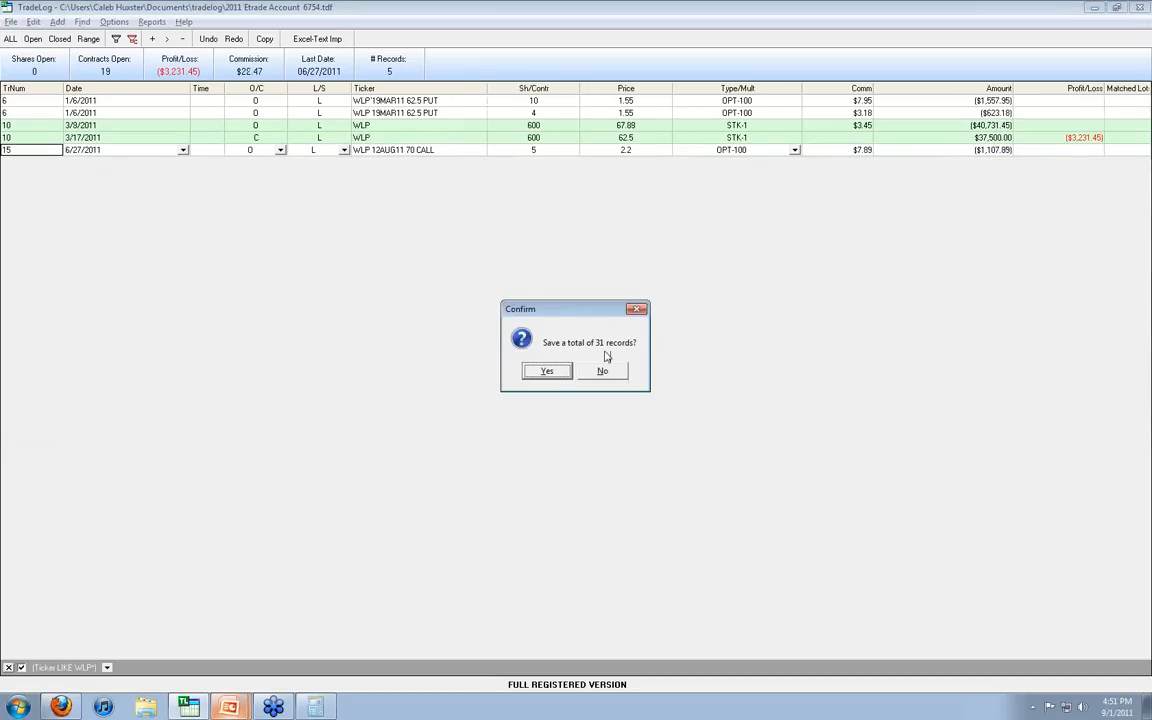
pyautogui.click(546, 371)
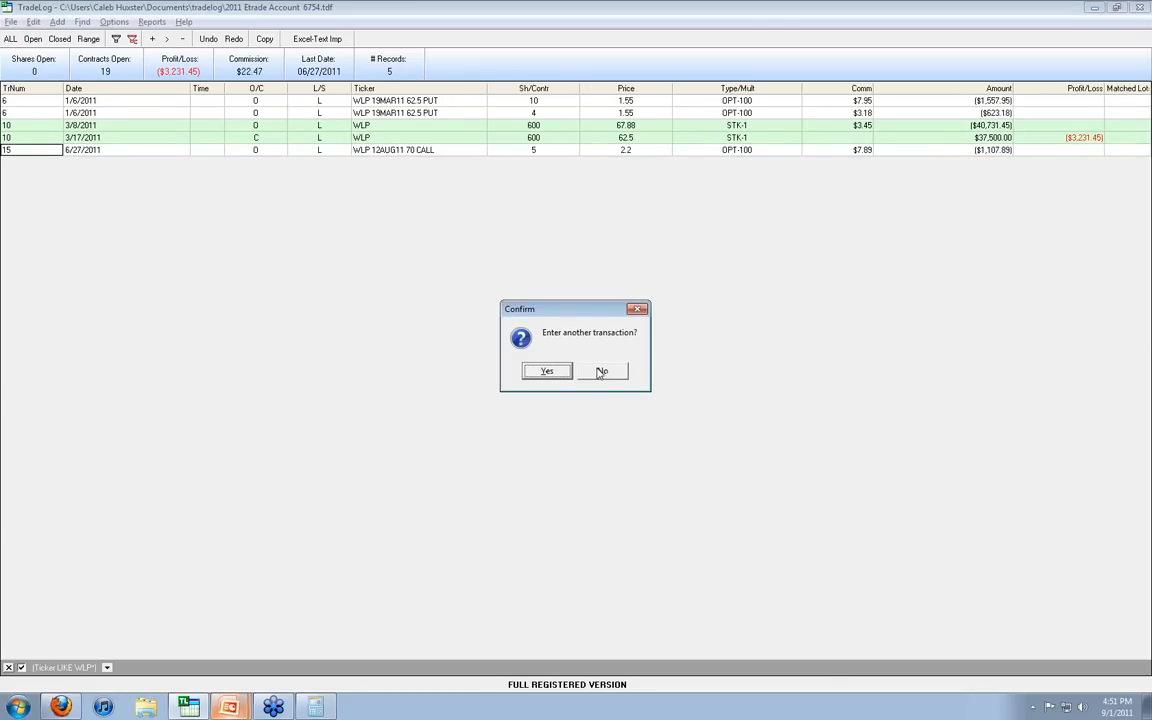
pyautogui.click(603, 373)
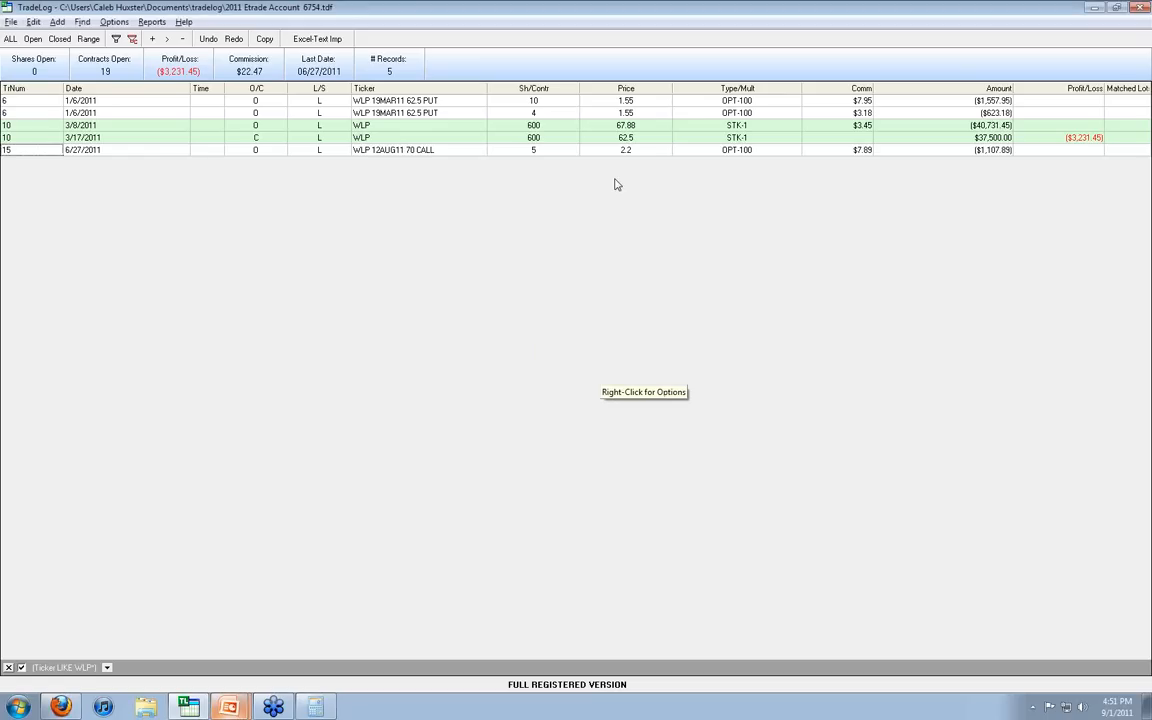
# Step: Edit the original WLP 19MAR11 62.5 PUT record so its quantity is 6 contracts
pyautogui.click(495, 113)
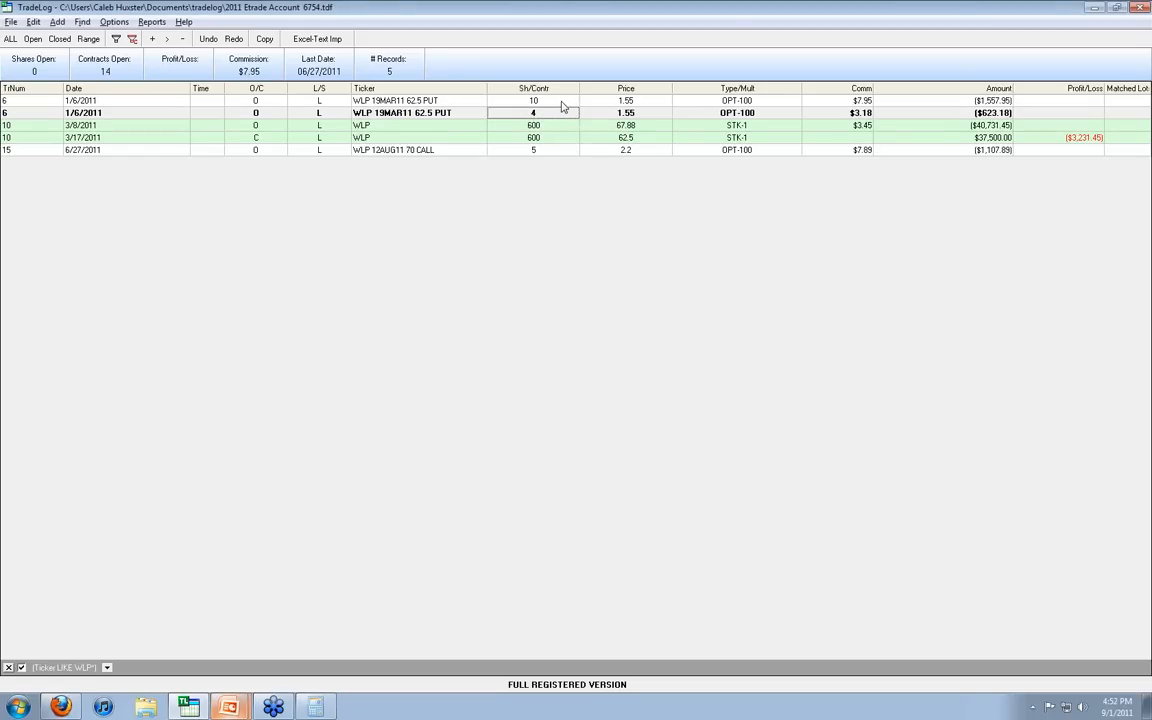
pyautogui.click(562, 101)
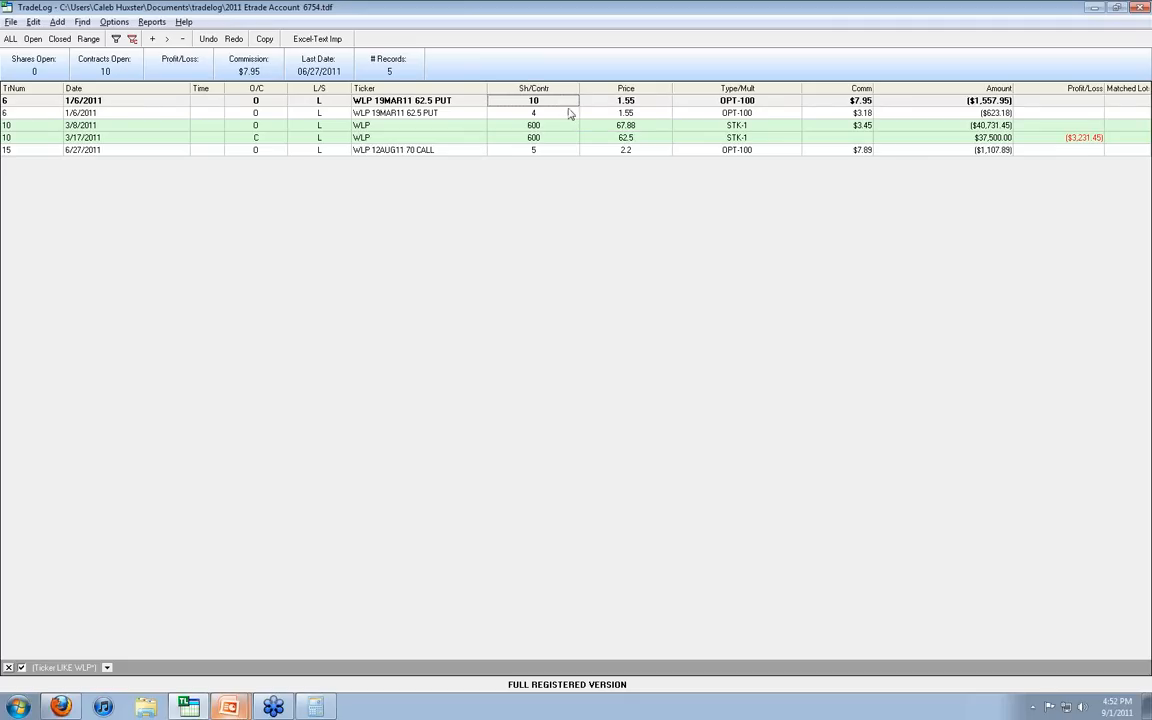
pyautogui.rightClick(538, 103)
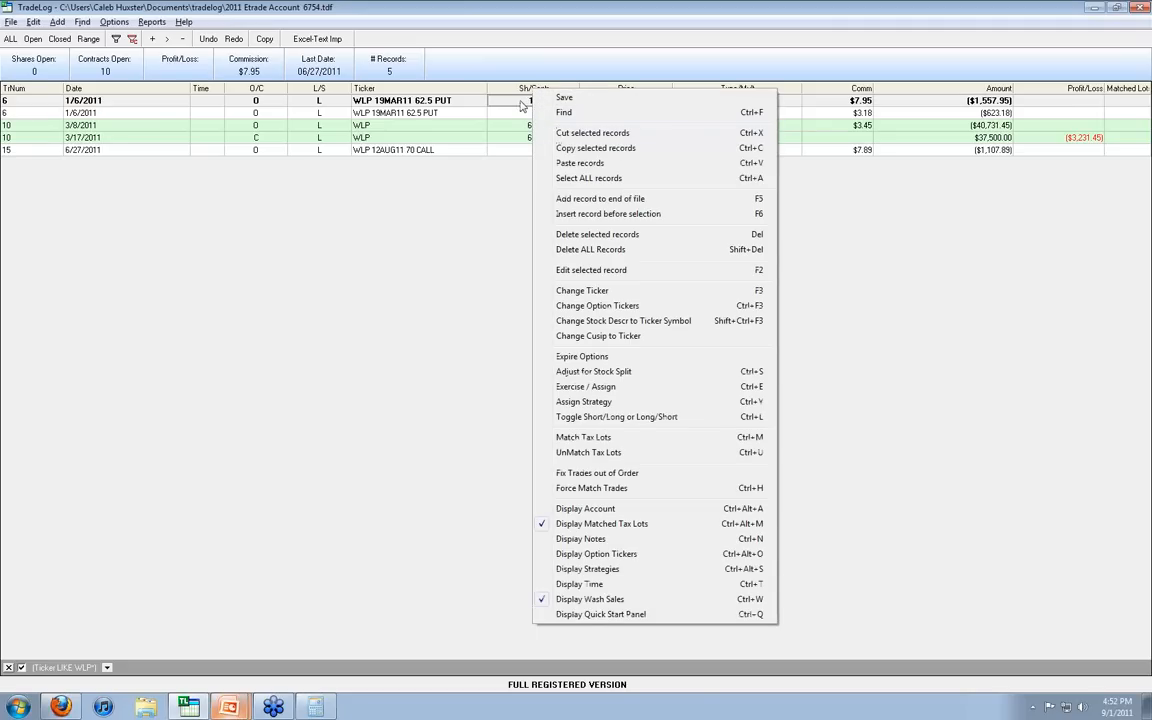
pyautogui.click(600, 270)
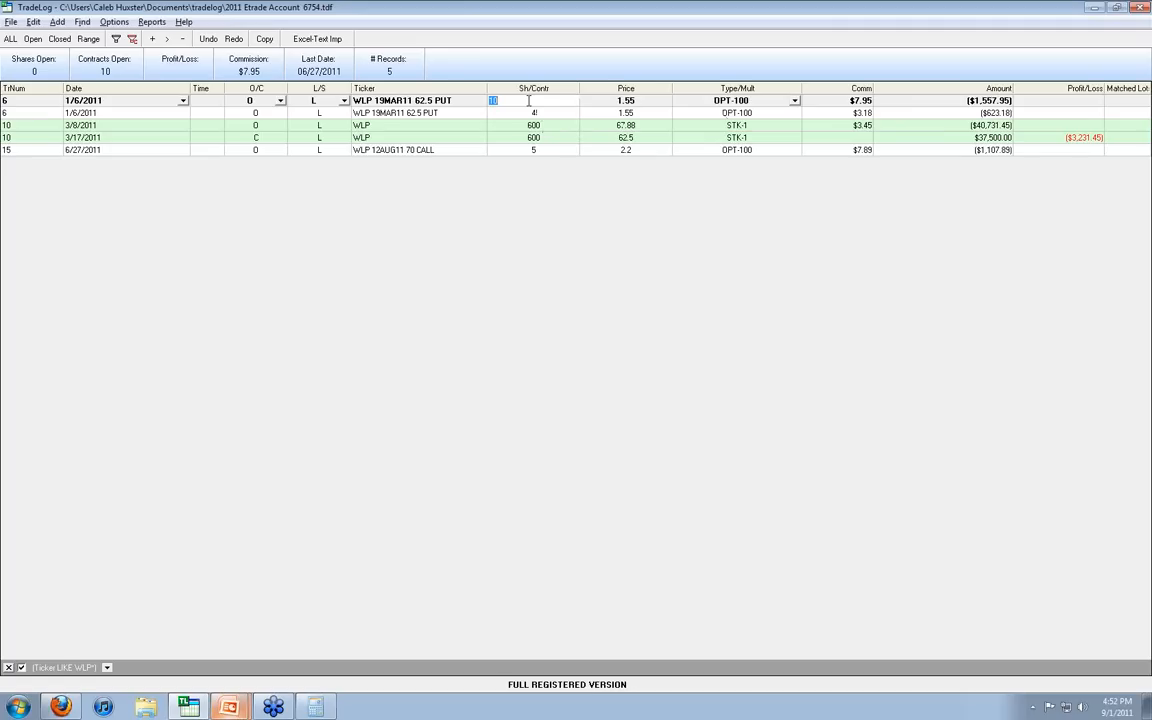
pyautogui.write('5')
# Step: Calculate the original put record's remaining commission in Calculator by subtracting 3.18 from 7.95
pyautogui.click(840, 101)
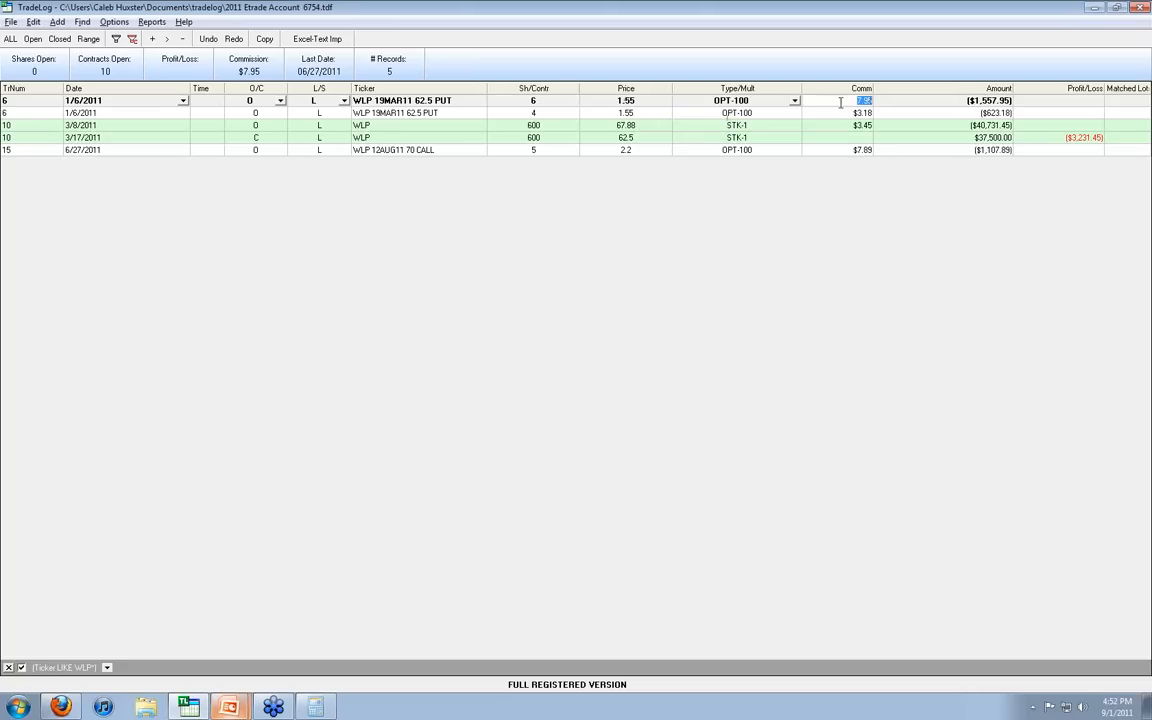
pyautogui.click(326, 709)
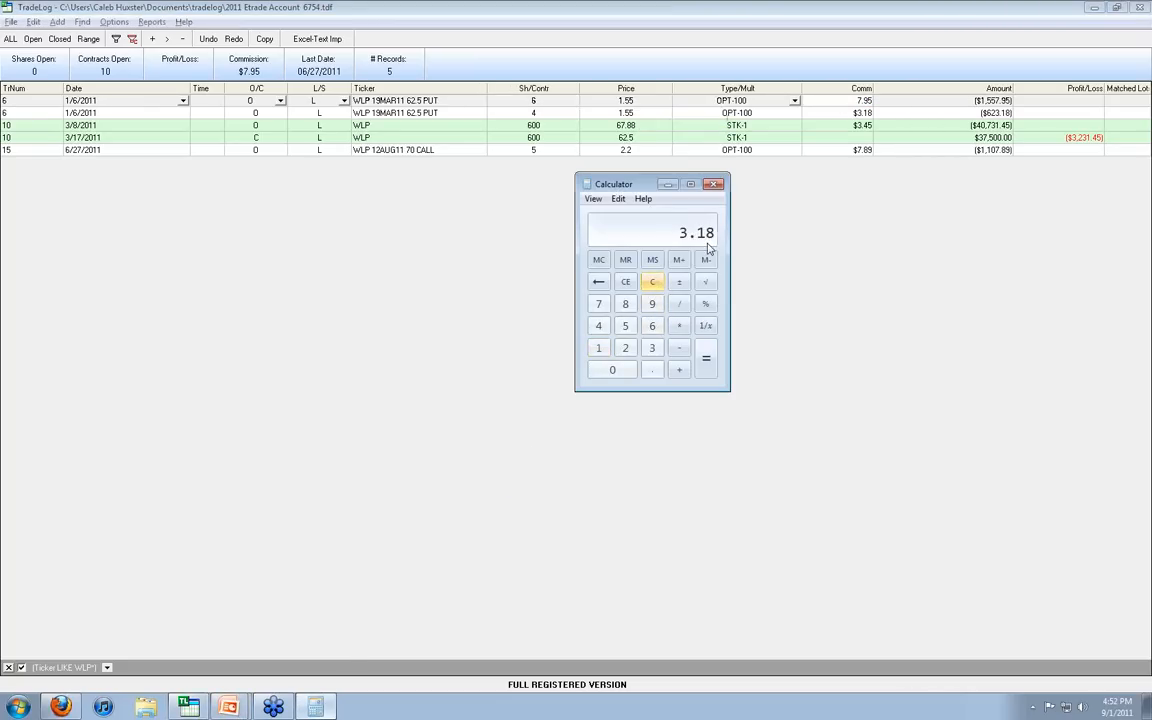
pyautogui.click(653, 283)
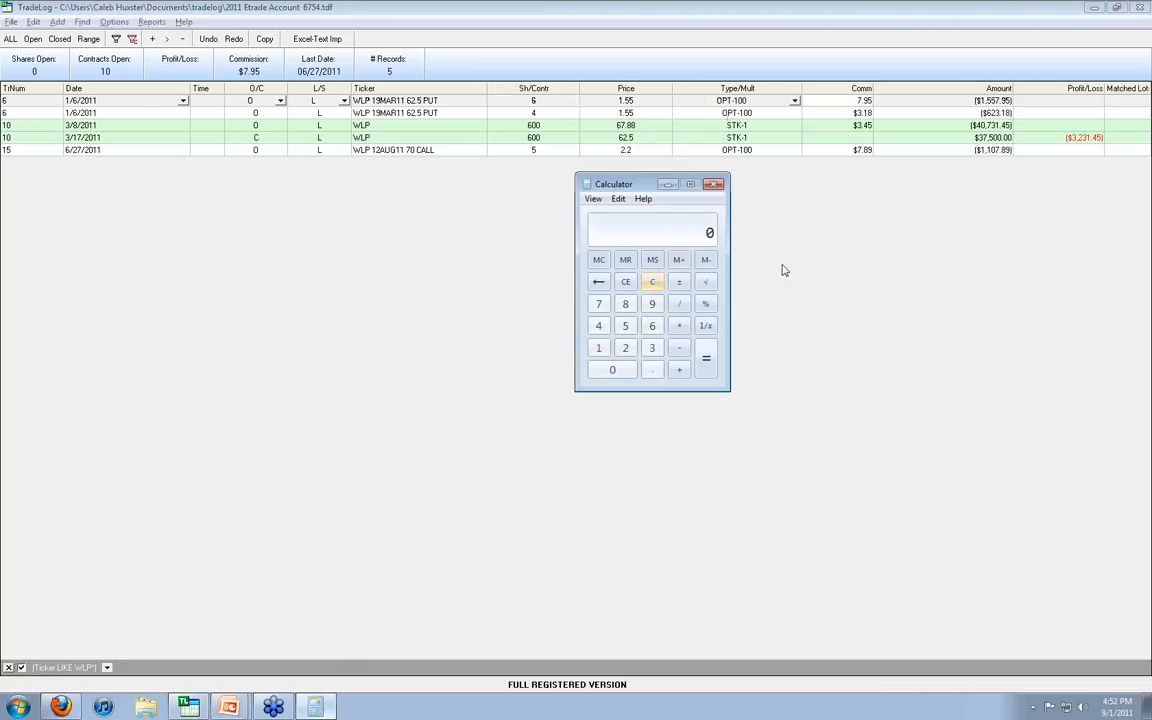
pyautogui.write('7.95')
pyautogui.press('-')
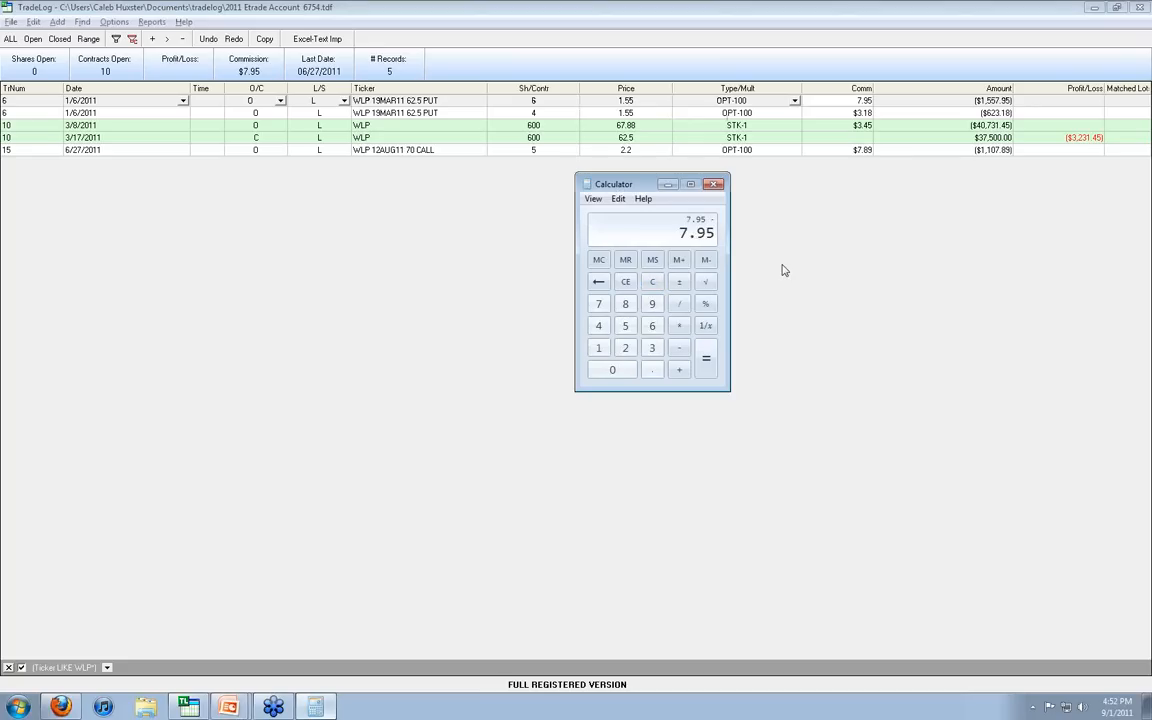
pyautogui.write('3.18')
pyautogui.click(706, 358)
# Step: Set the 6-contract WLP put record's commission to 4.77 and save the records
pyautogui.click(857, 101)
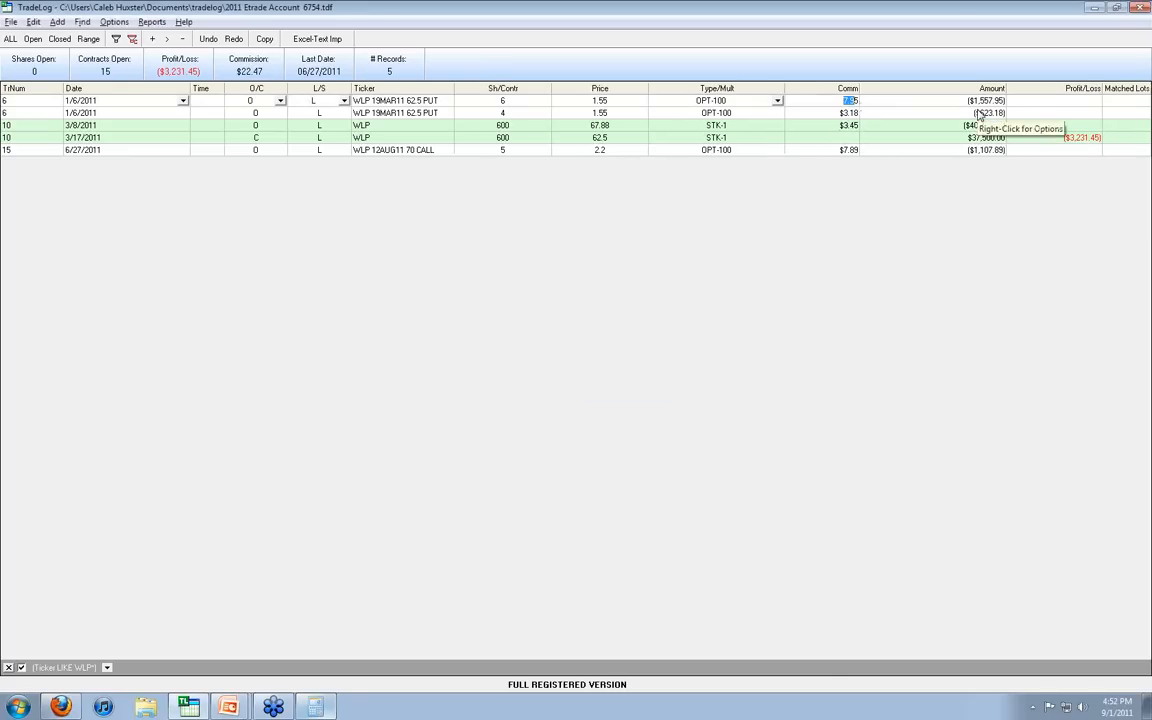
pyautogui.press('BackSpace')
pyautogui.write('4.77')
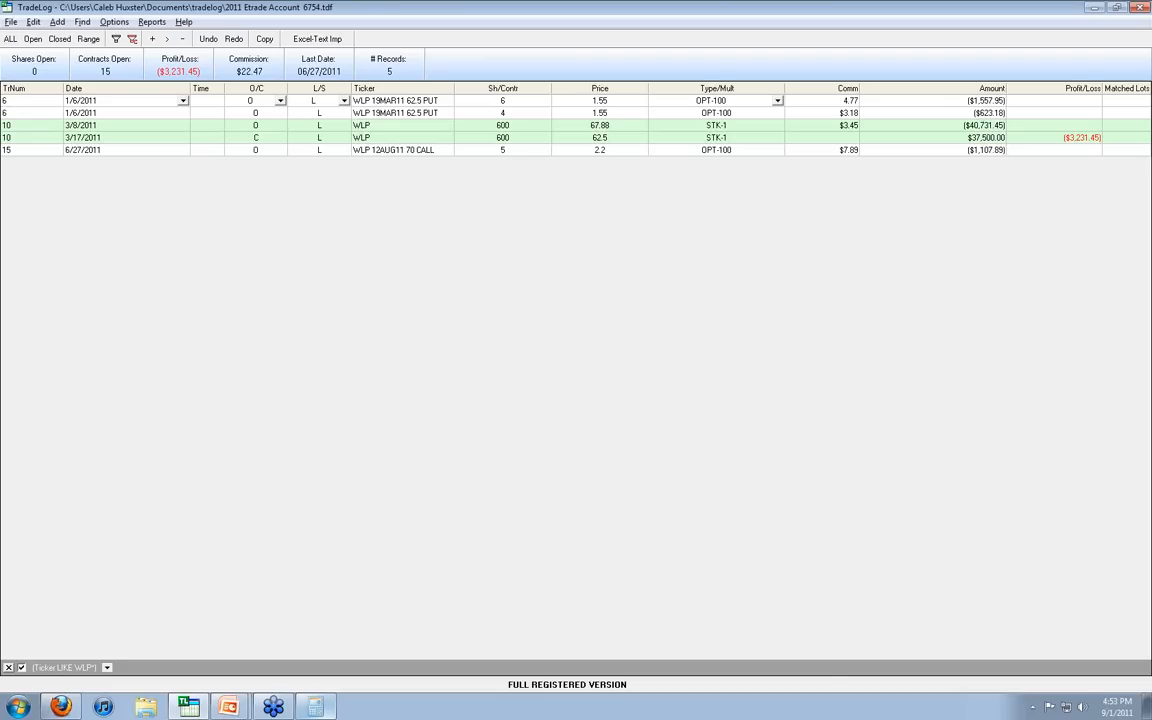
pyautogui.press('Return')
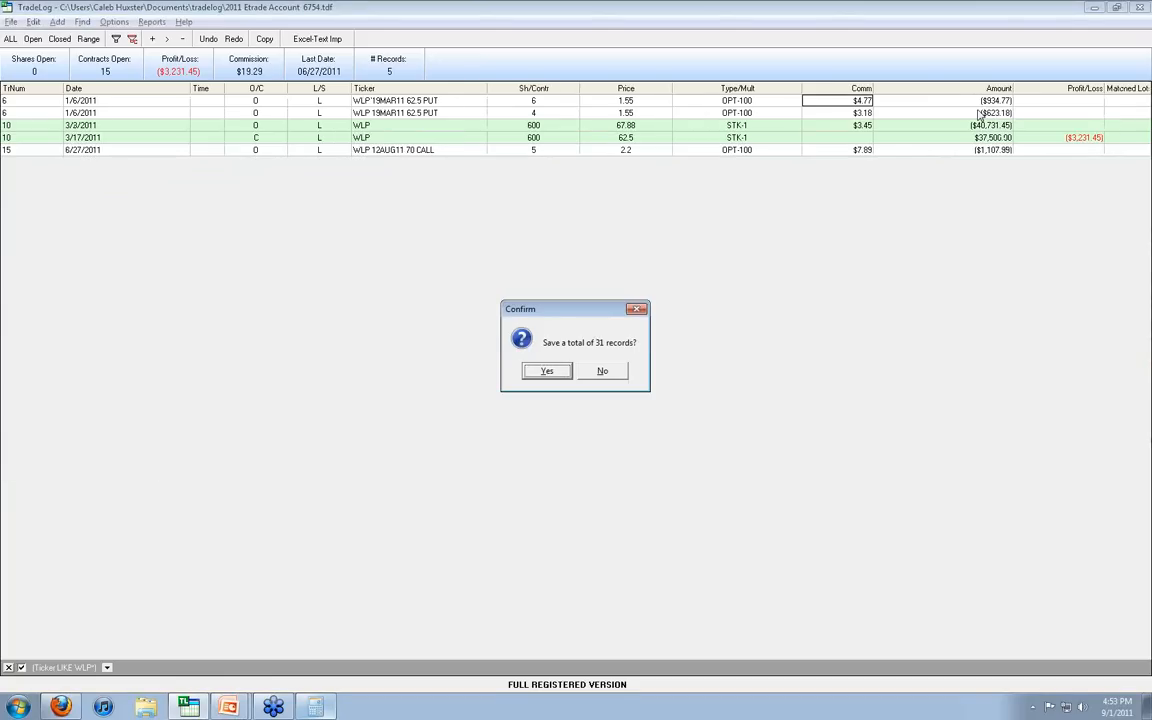
pyautogui.click(553, 373)
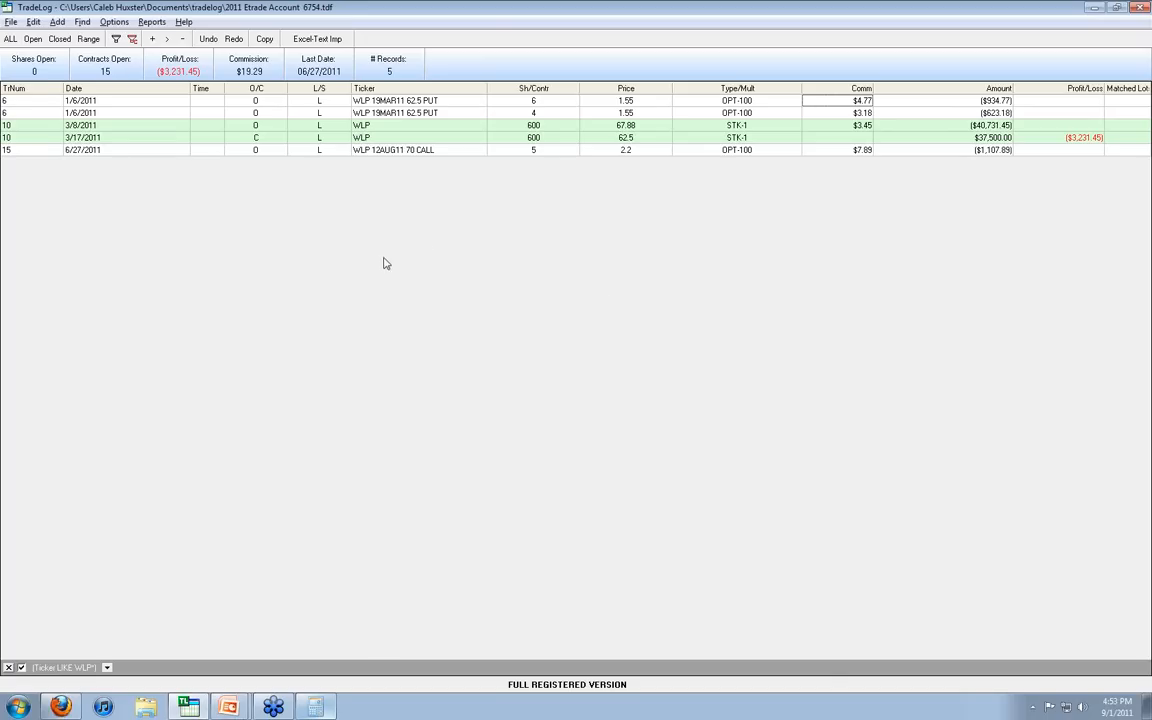
# Step: Match the 4-contract WLP put record as its own tax lot and save the records
pyautogui.click(450, 102)
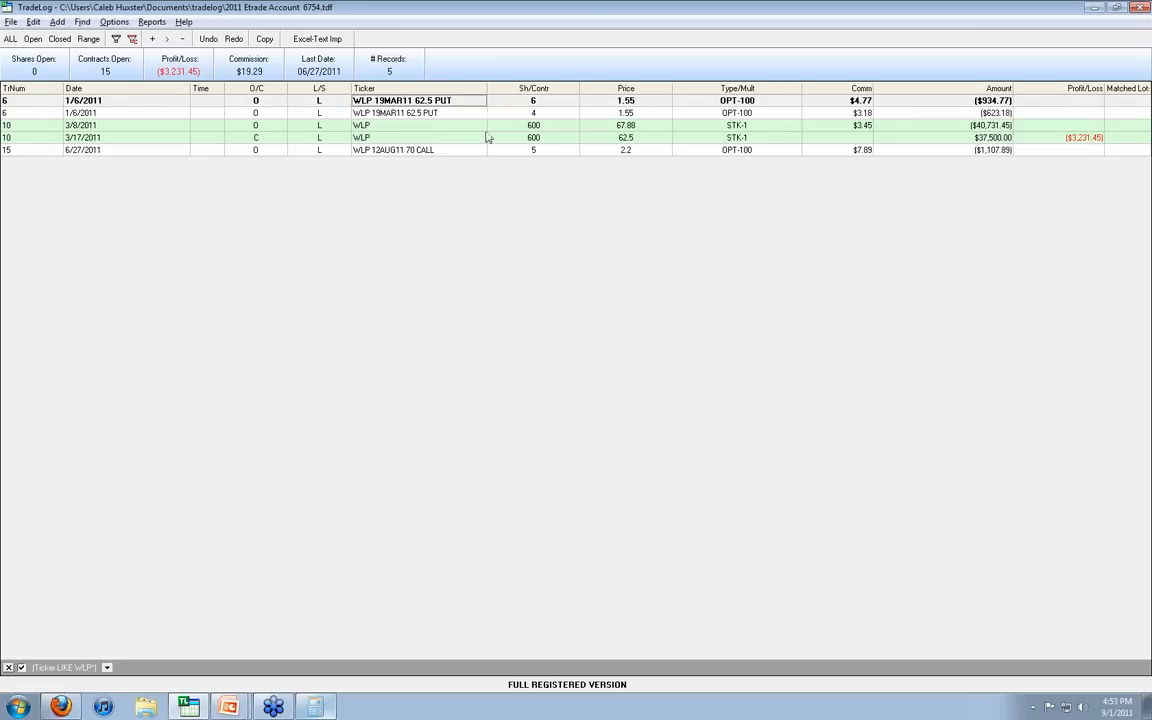
pyautogui.click(424, 116)
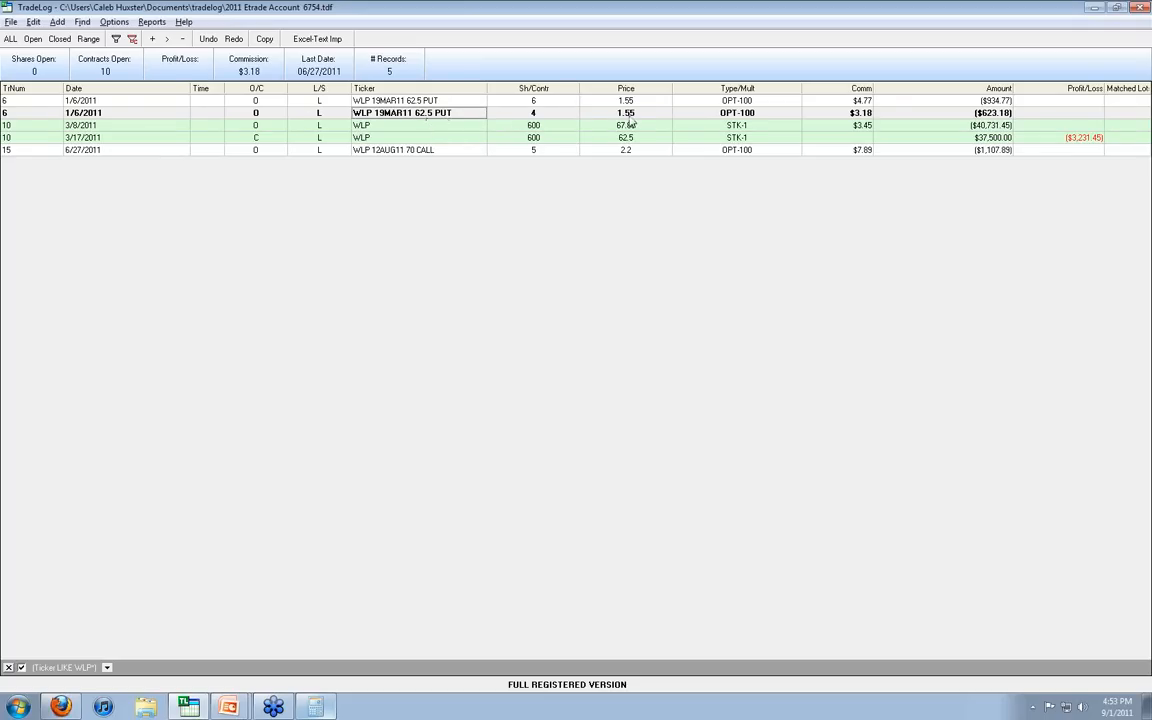
pyautogui.click(34, 22)
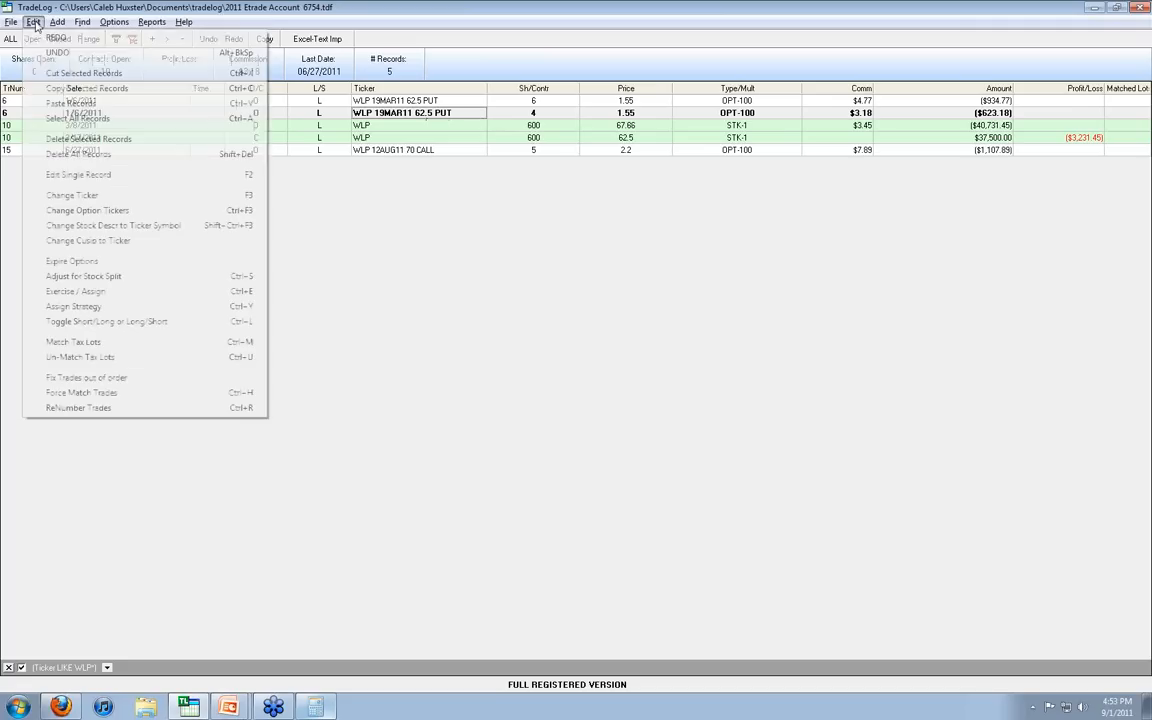
pyautogui.click(104, 343)
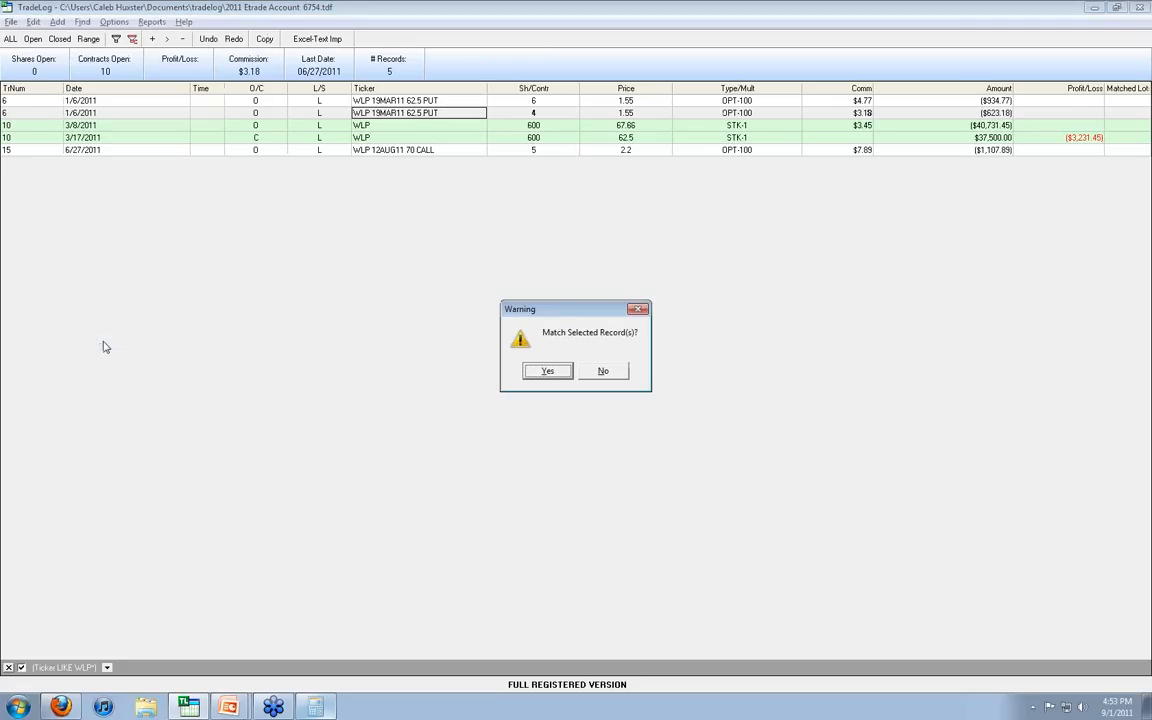
pyautogui.click(539, 370)
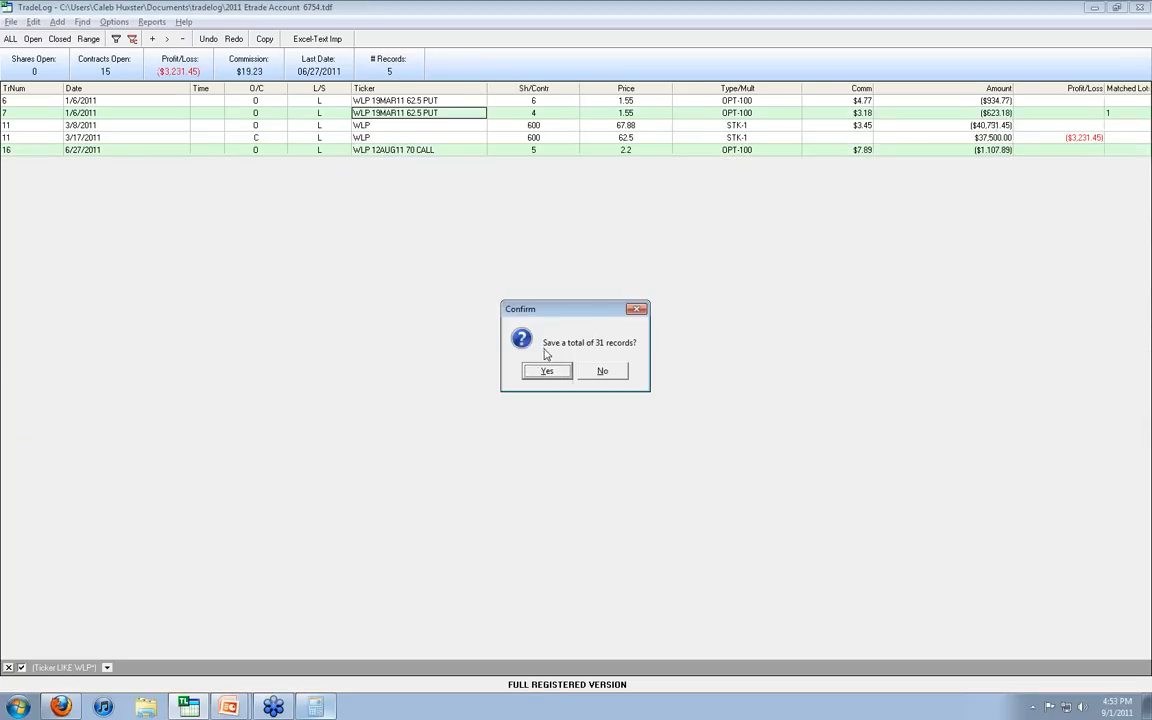
pyautogui.click(542, 370)
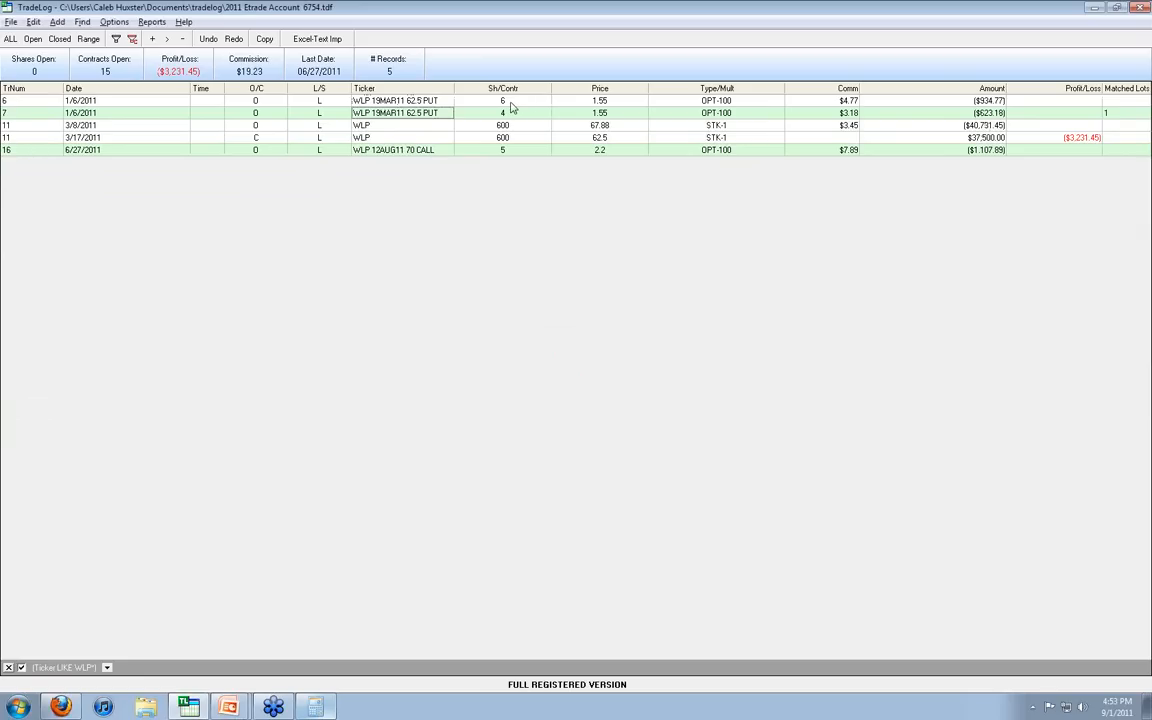
# Step: Exercise the 6-contract WLP put against the 3/17/2011 sale of 600 WLP shares and save the records
pyautogui.click(481, 104)
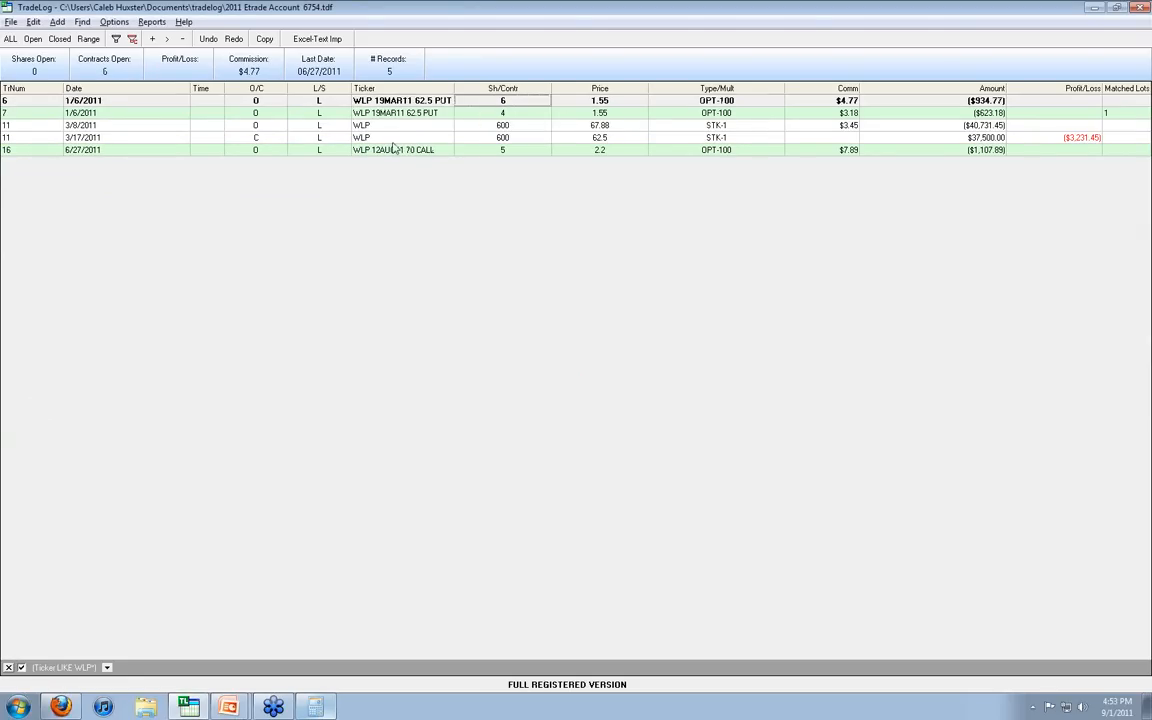
pyautogui.click(358, 137)
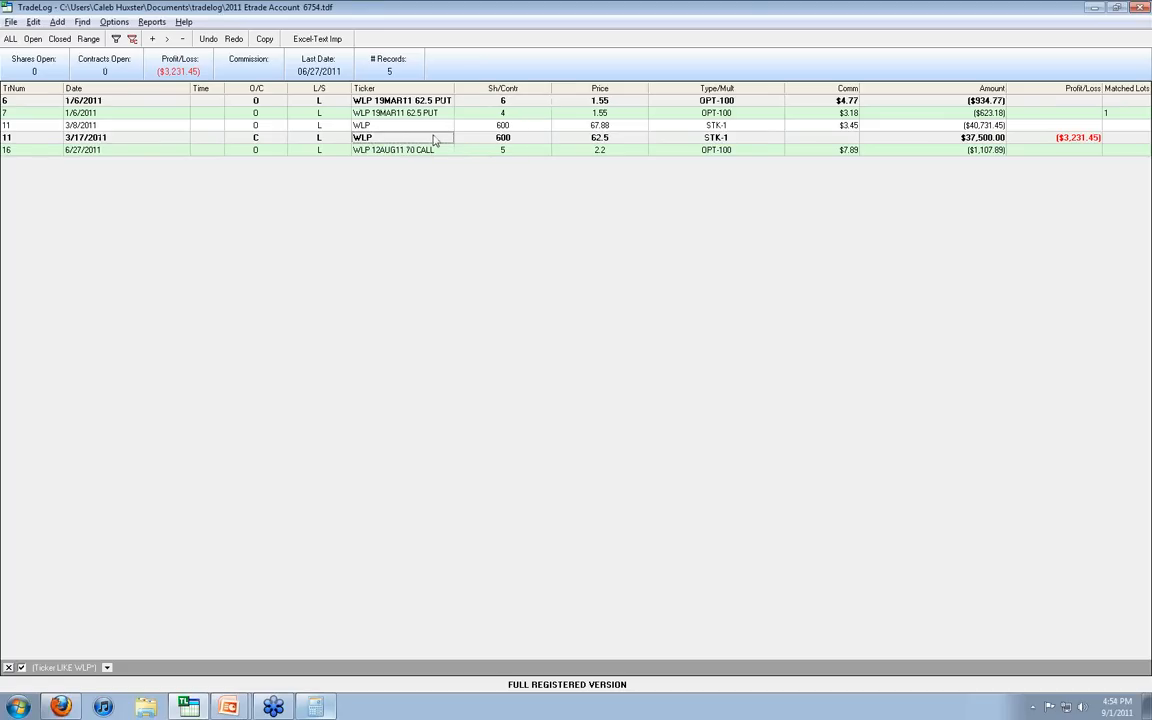
pyautogui.click(34, 22)
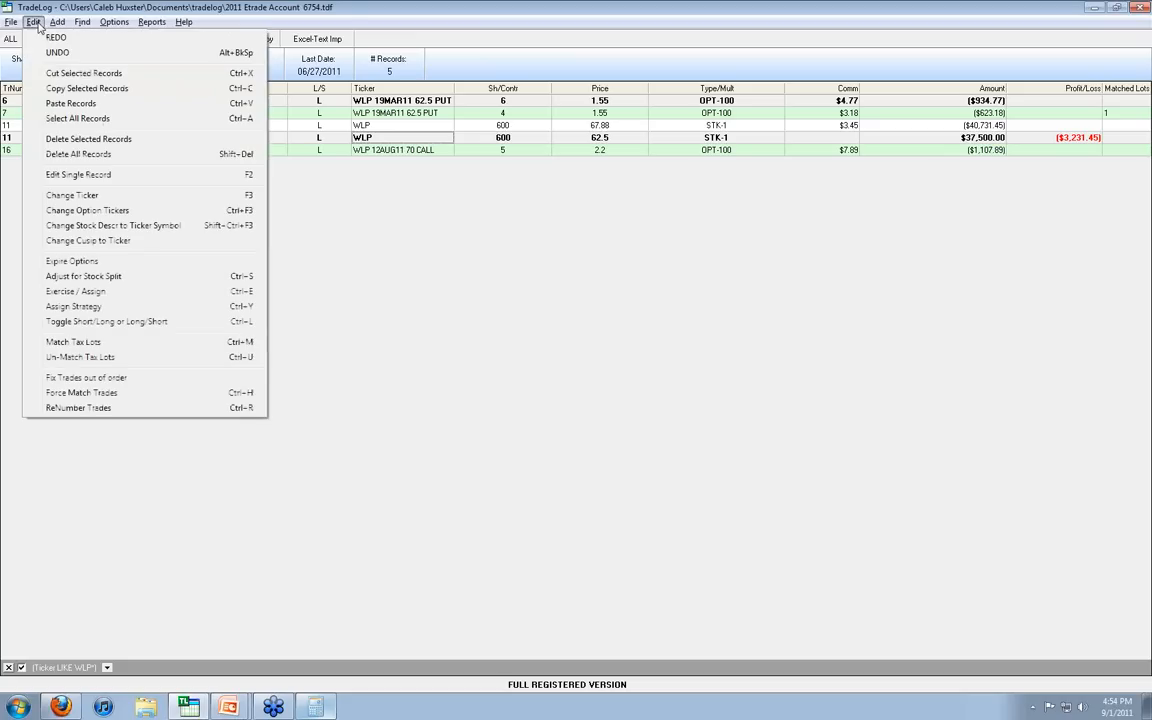
pyautogui.click(141, 299)
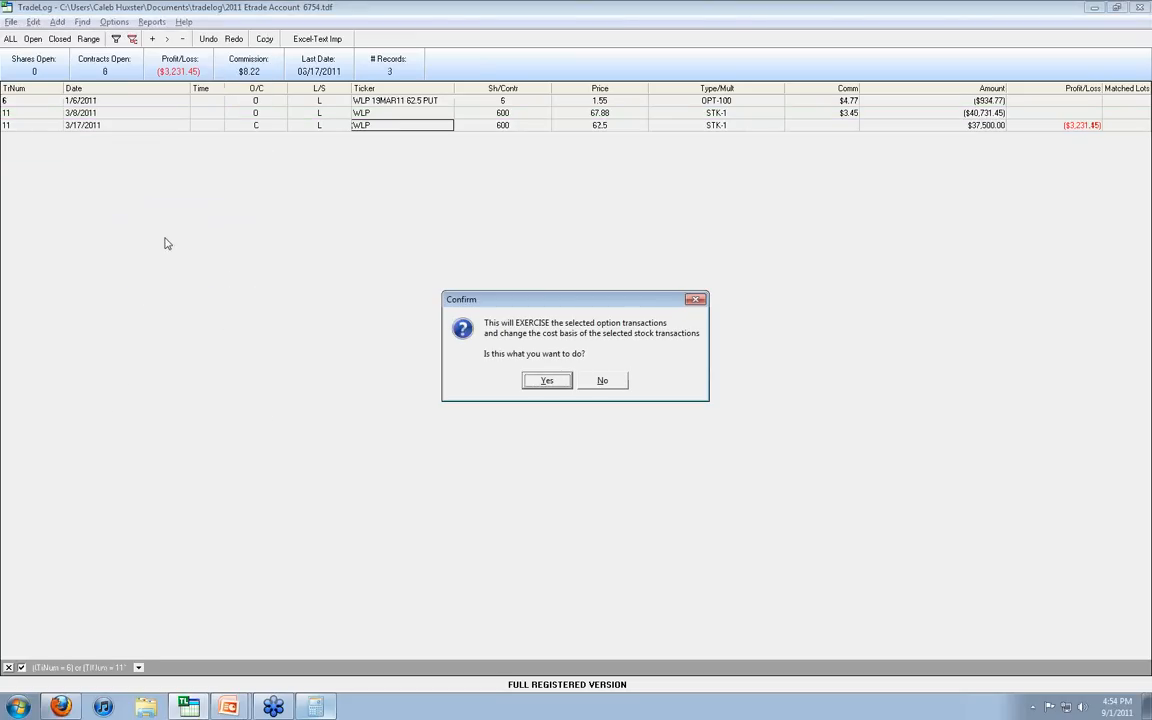
pyautogui.click(547, 381)
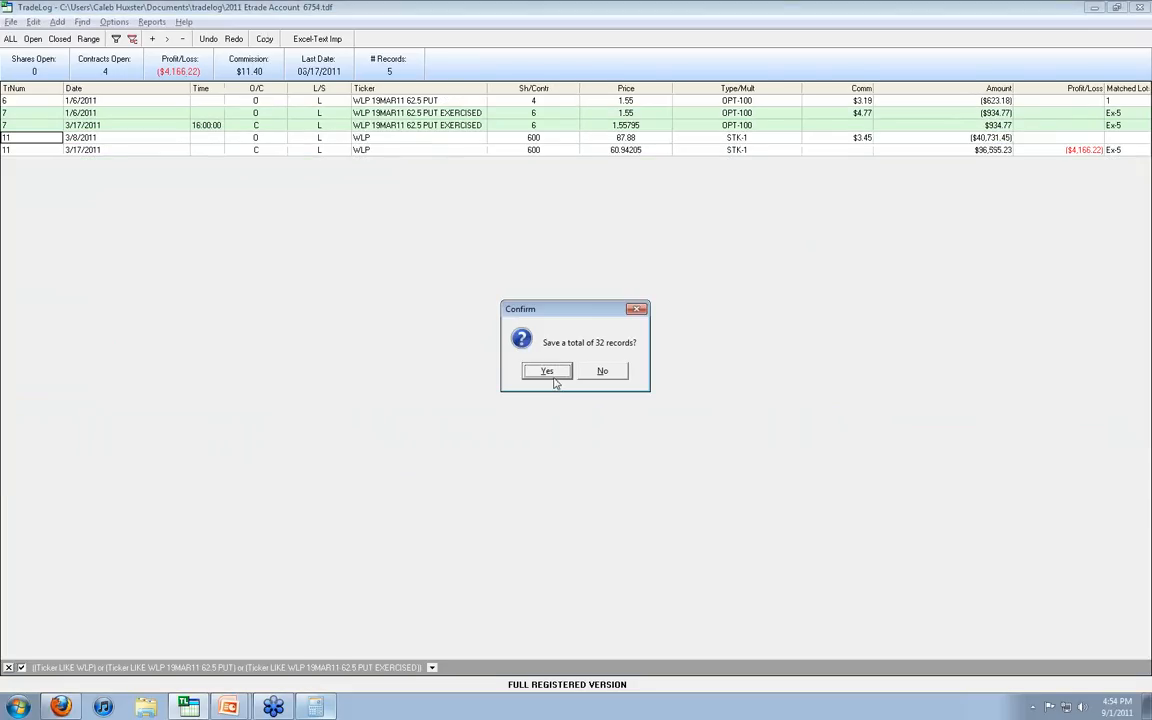
pyautogui.click(545, 375)
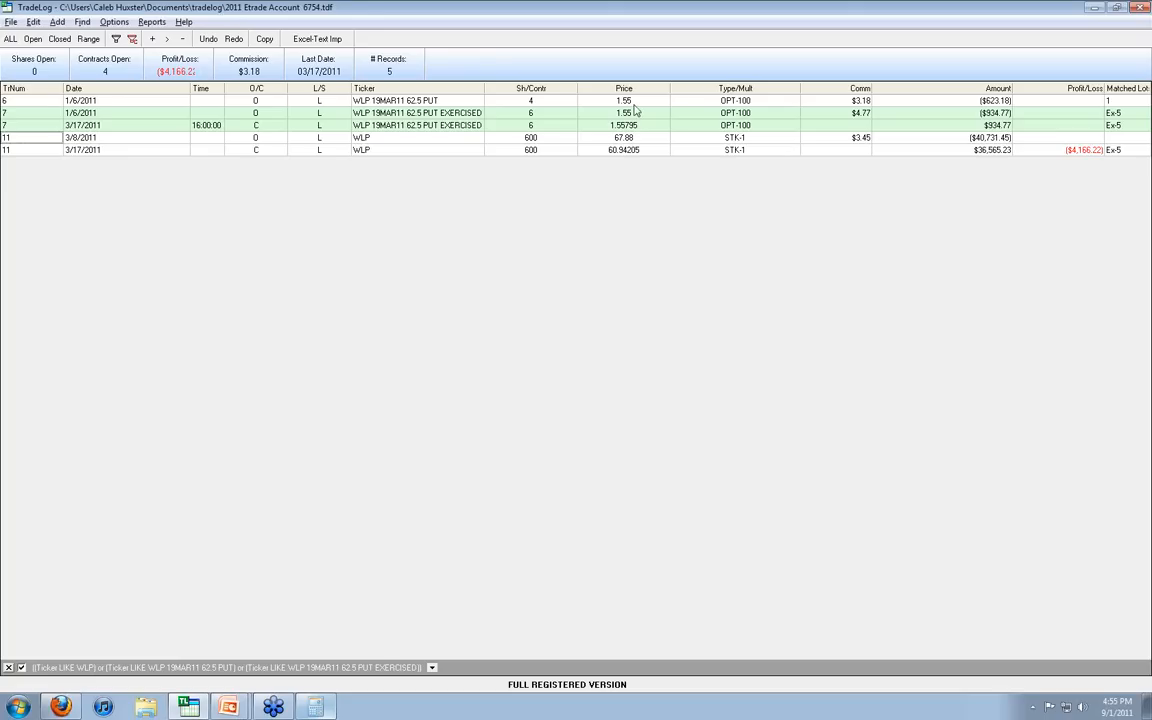
# Step: Review the split WLP put records, then show all trades and widen the Ticker column slightly
pyautogui.click(582, 100)
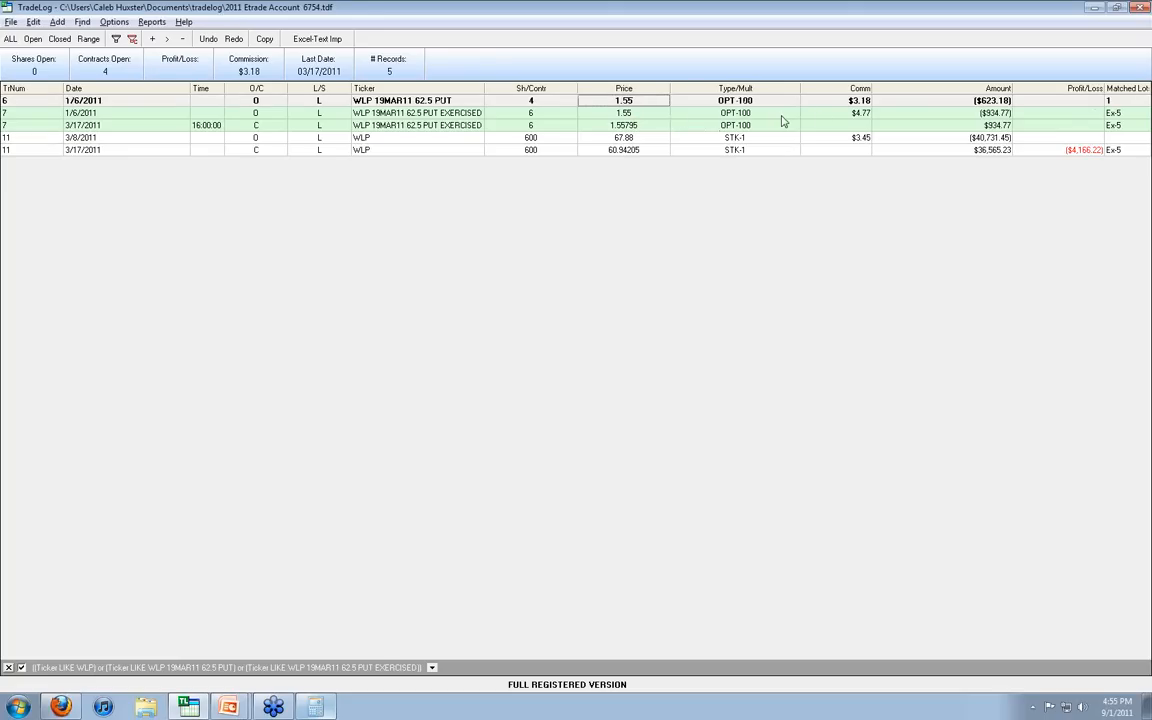
pyautogui.click(540, 113)
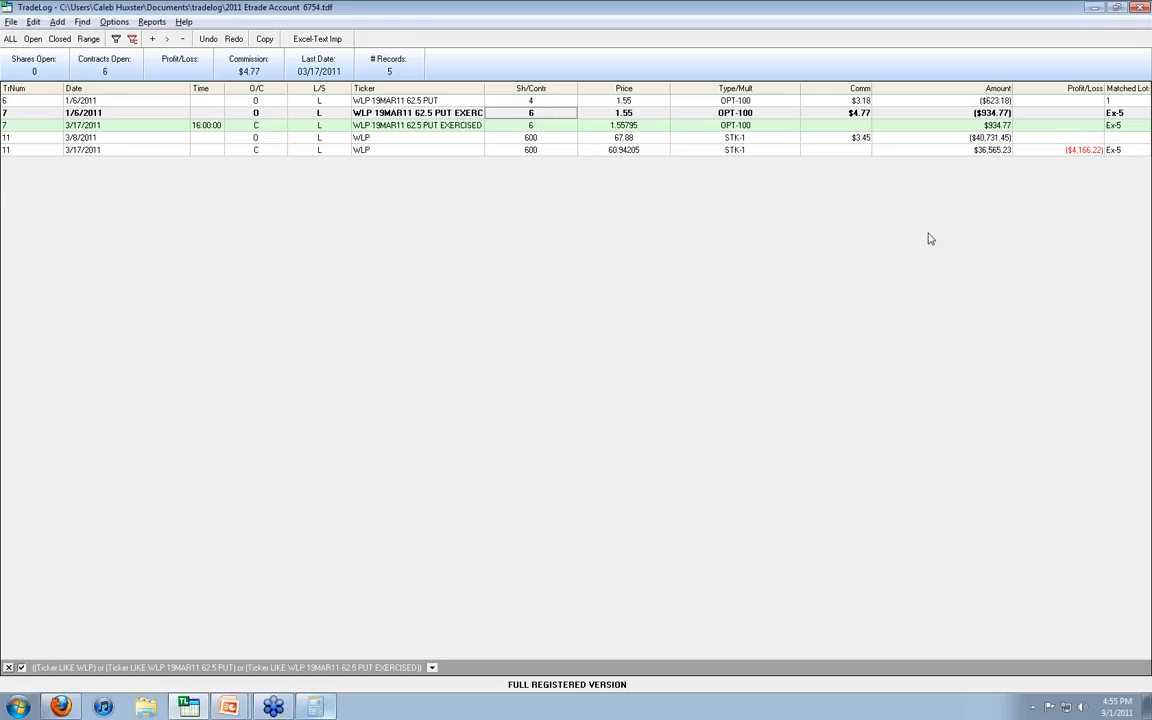
pyautogui.click(11, 40)
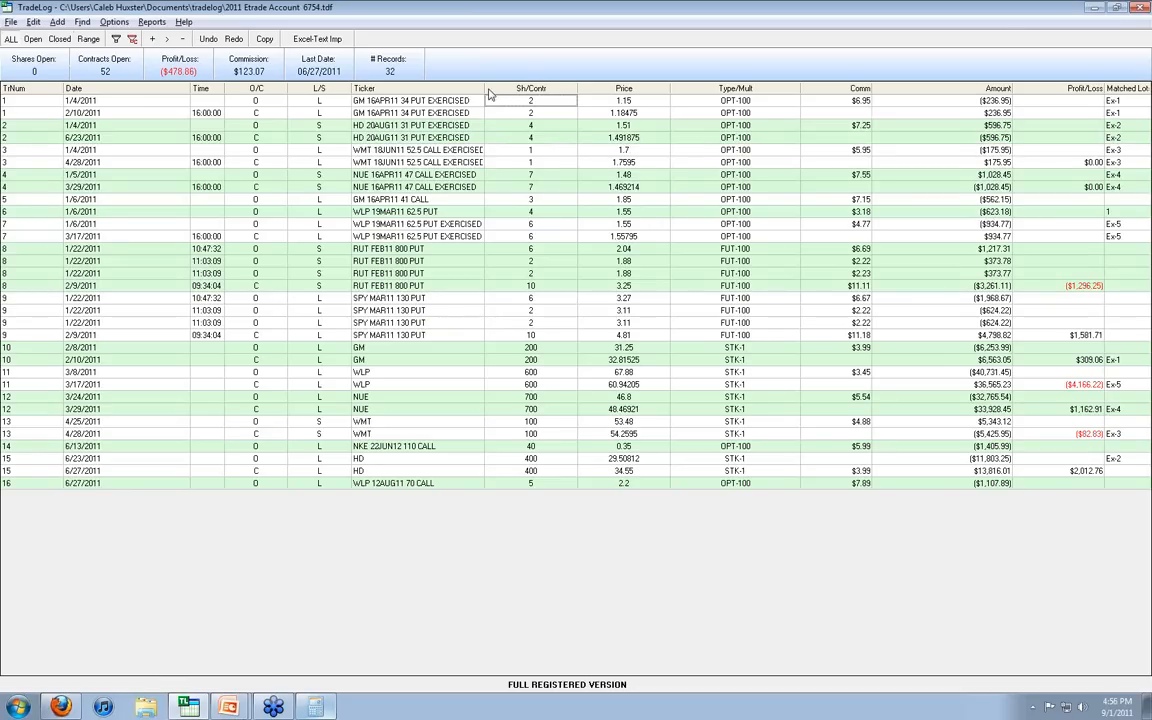
pyautogui.moveTo(485, 88); pyautogui.dragTo(493, 88)
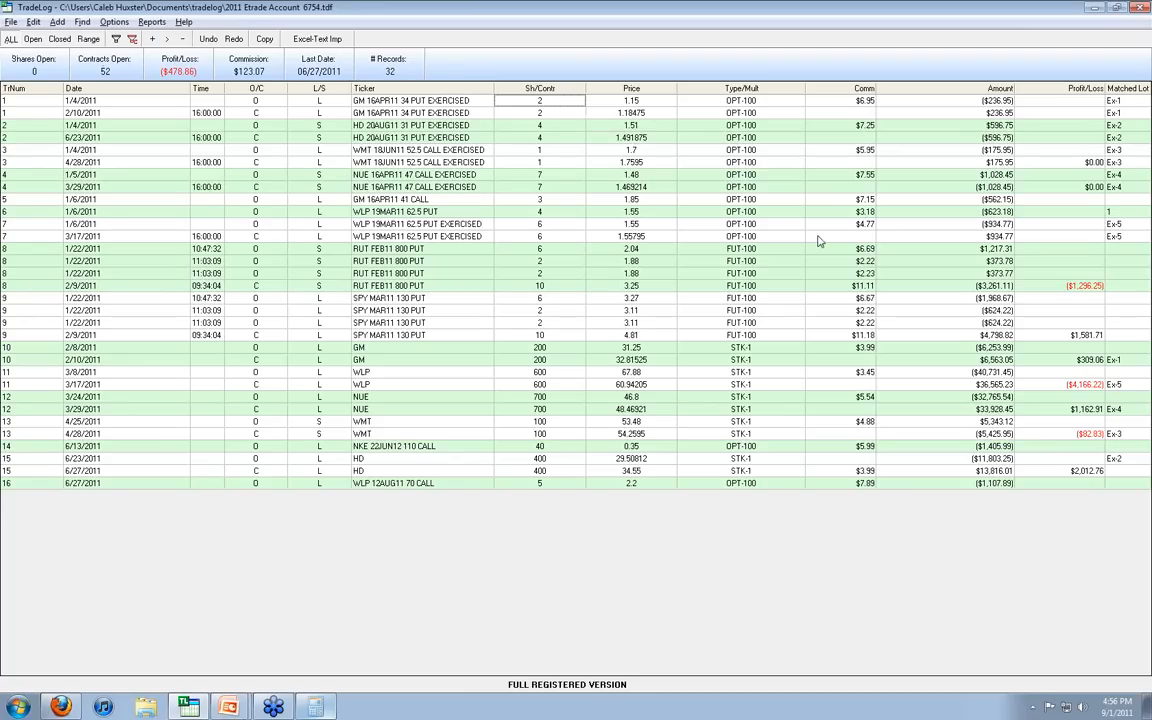
# Step: Switch to the PowerPoint slide show and advance to the Option Expirations slide
pyautogui.hotkey('alt', 'Tab')
pyautogui.hotkey('alt', 'Tab')
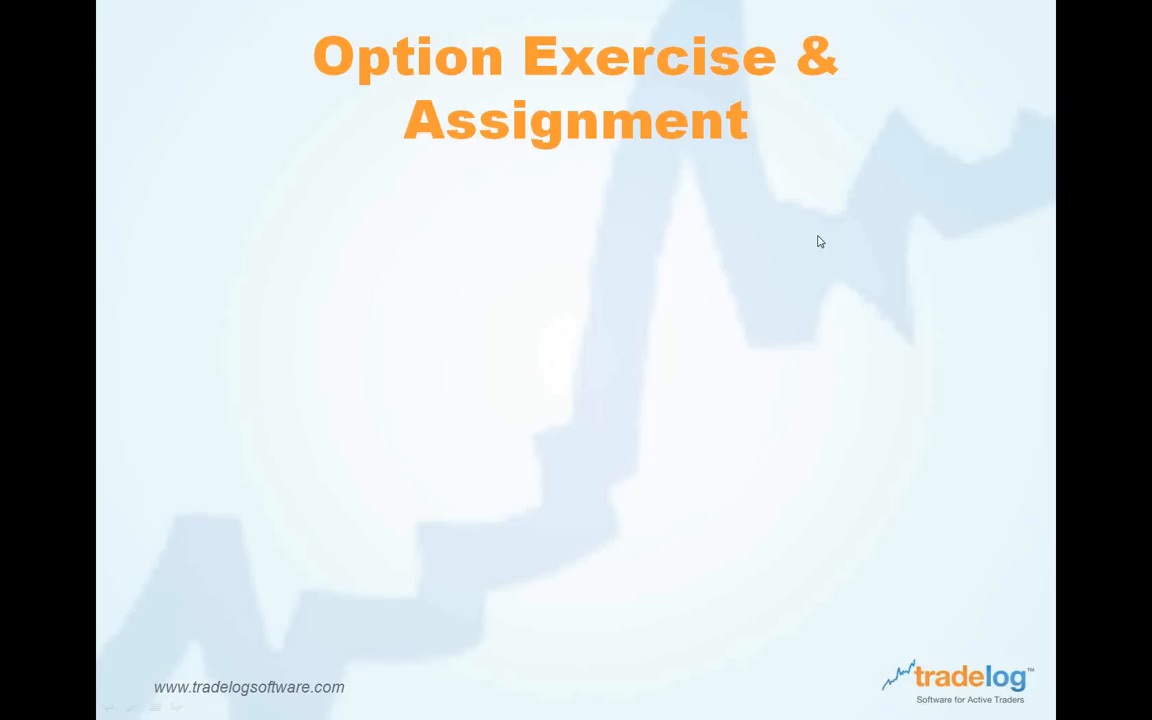
pyautogui.click(818, 236)
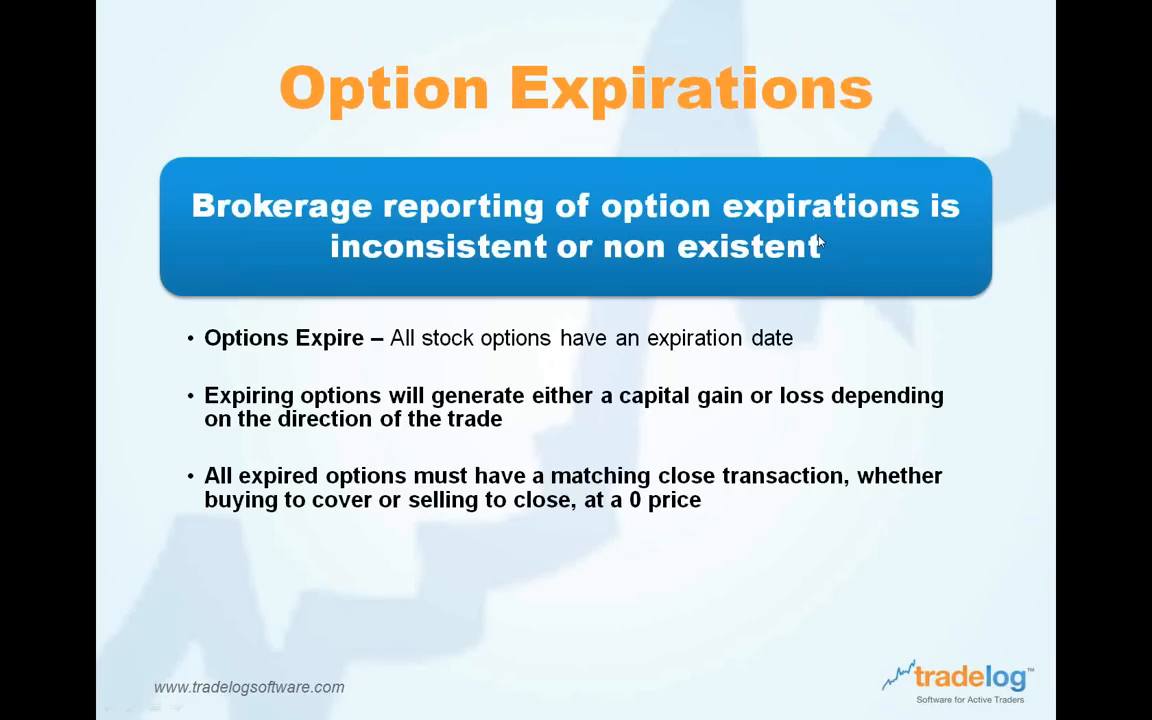